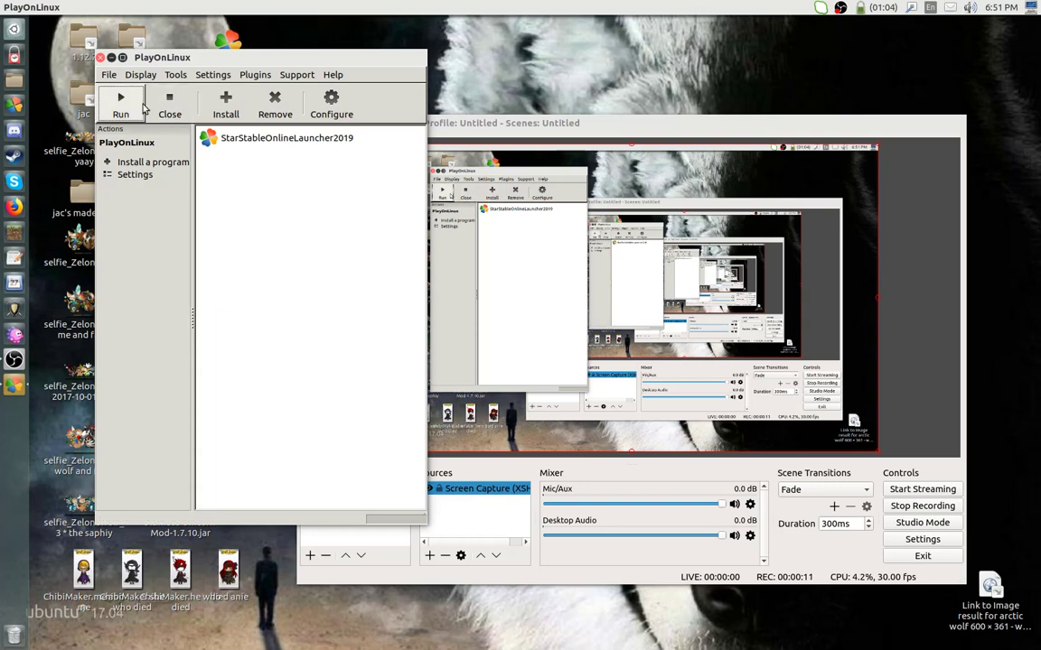
# - Start the manual installation of a non-listed program and minimize the OBS window
pyautogui.click(226, 102)
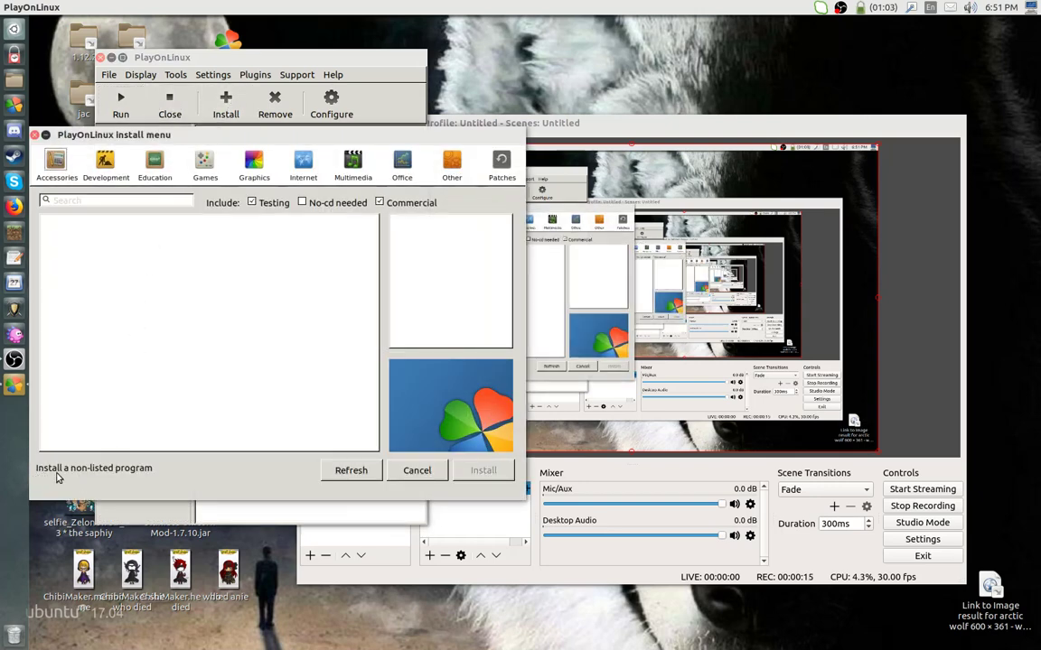
pyautogui.click(134, 469)
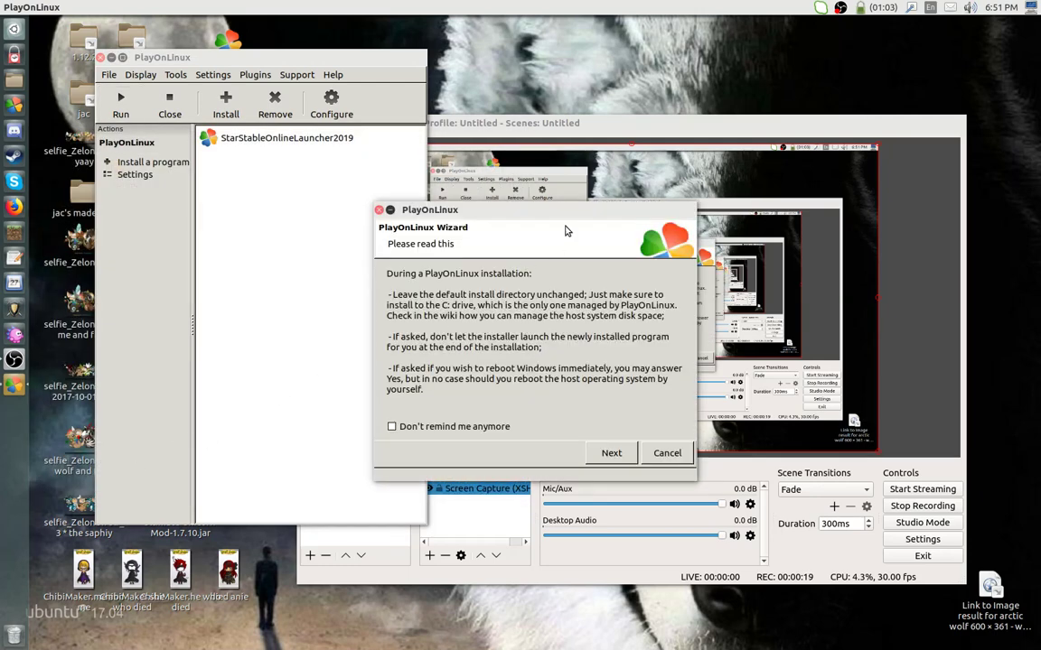
pyautogui.moveTo(659, 121); pyautogui.dragTo(512, 127)
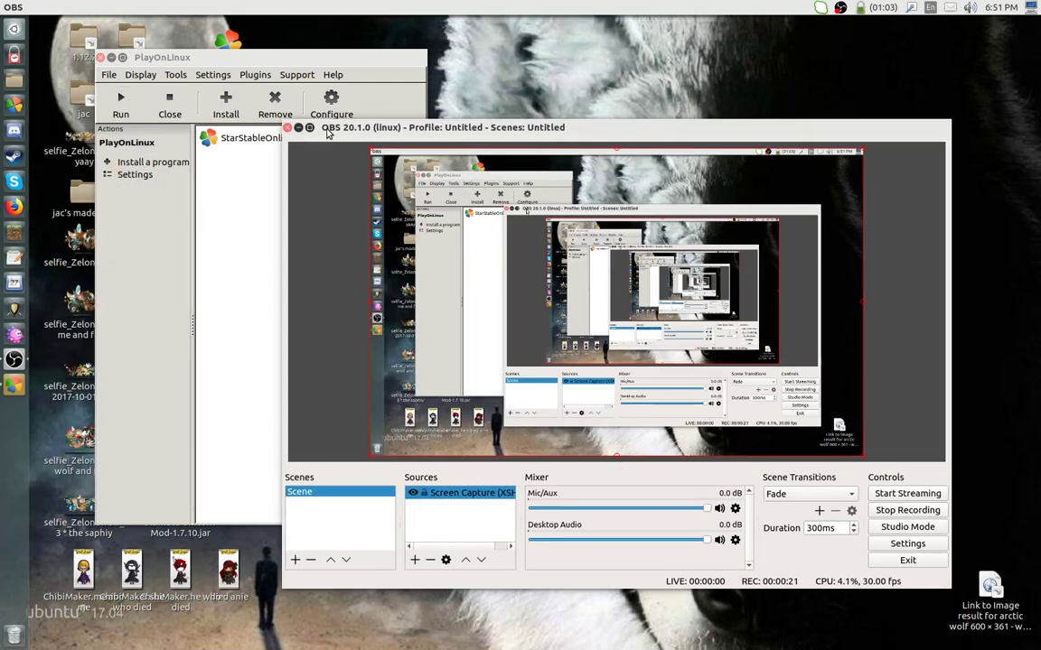
pyautogui.click(298, 127)
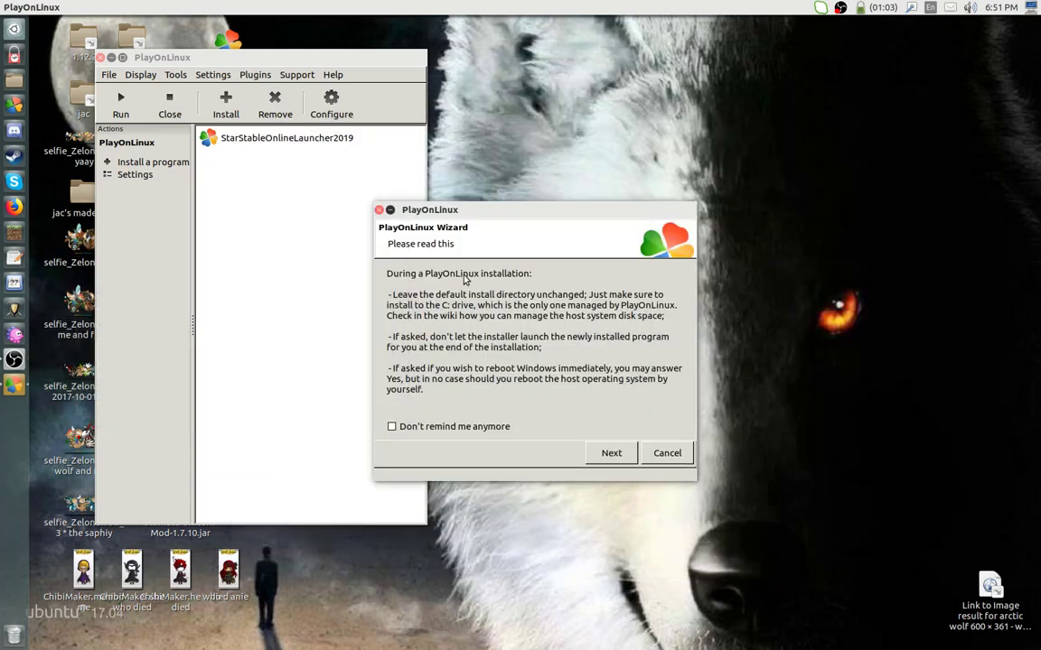
# - Go through the wizard's introductory pages and choose to install a program in a new virtual drive
pyautogui.click(612, 454)
pyautogui.click(613, 454)
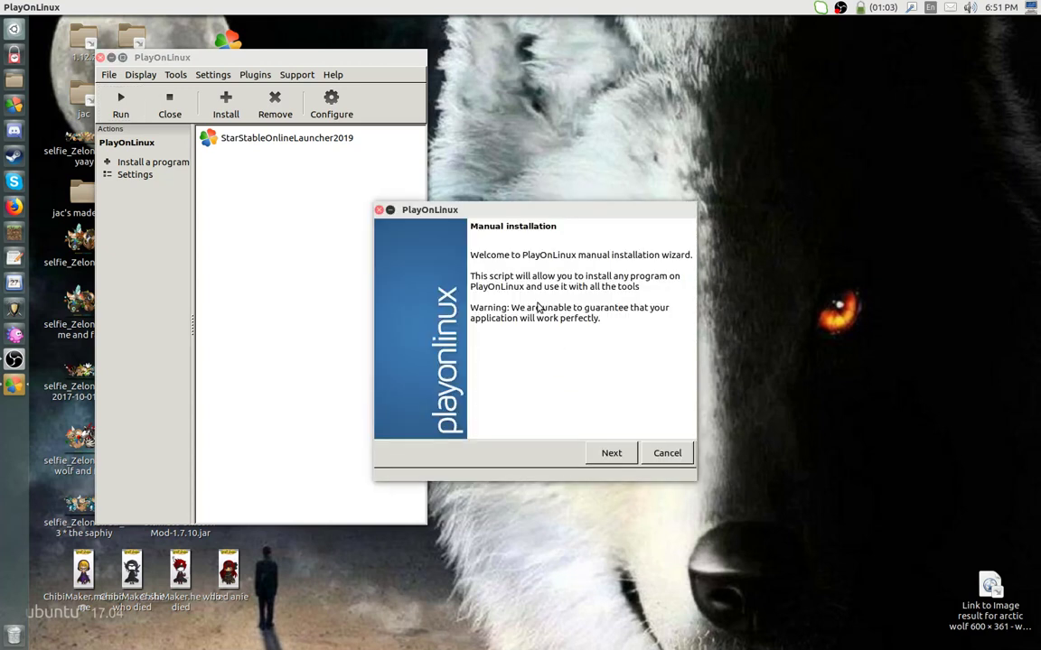
pyautogui.click(619, 454)
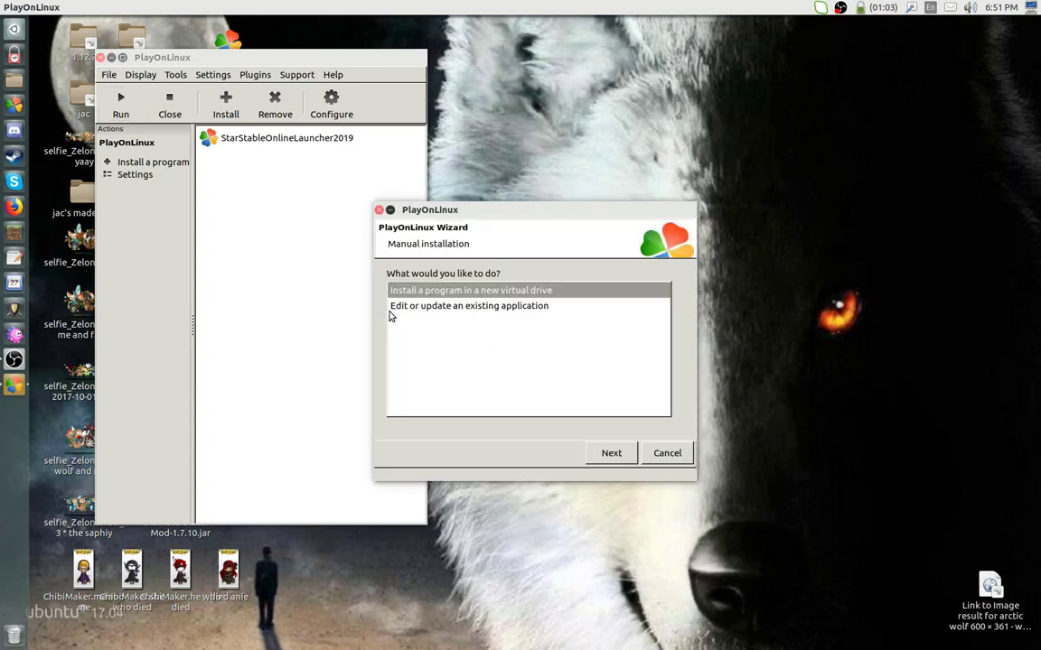
pyautogui.click(468, 293)
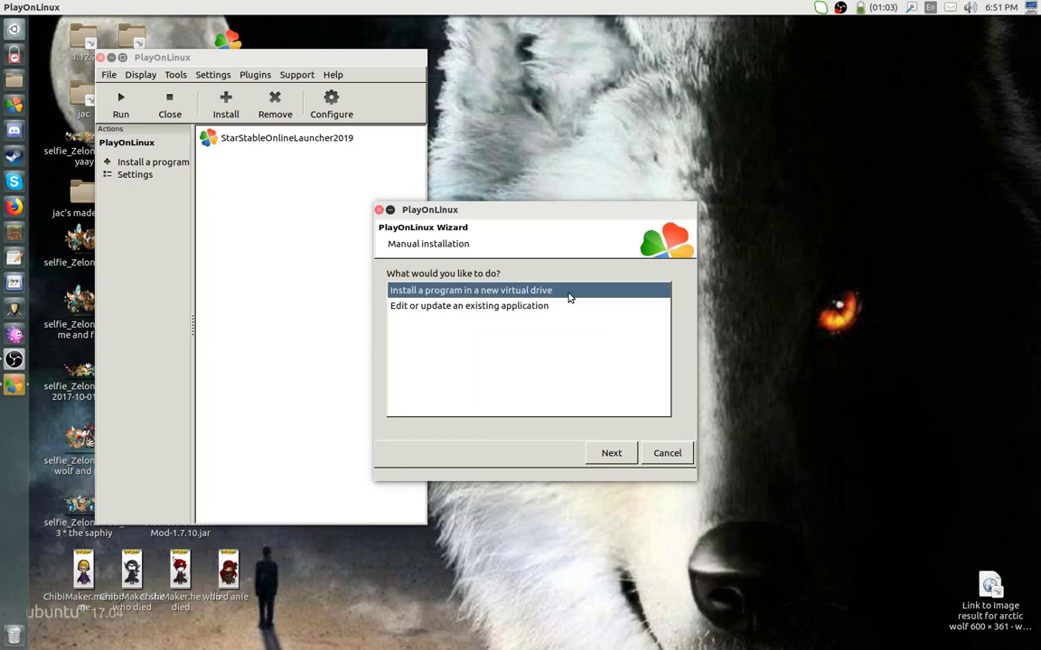
pyautogui.click(612, 456)
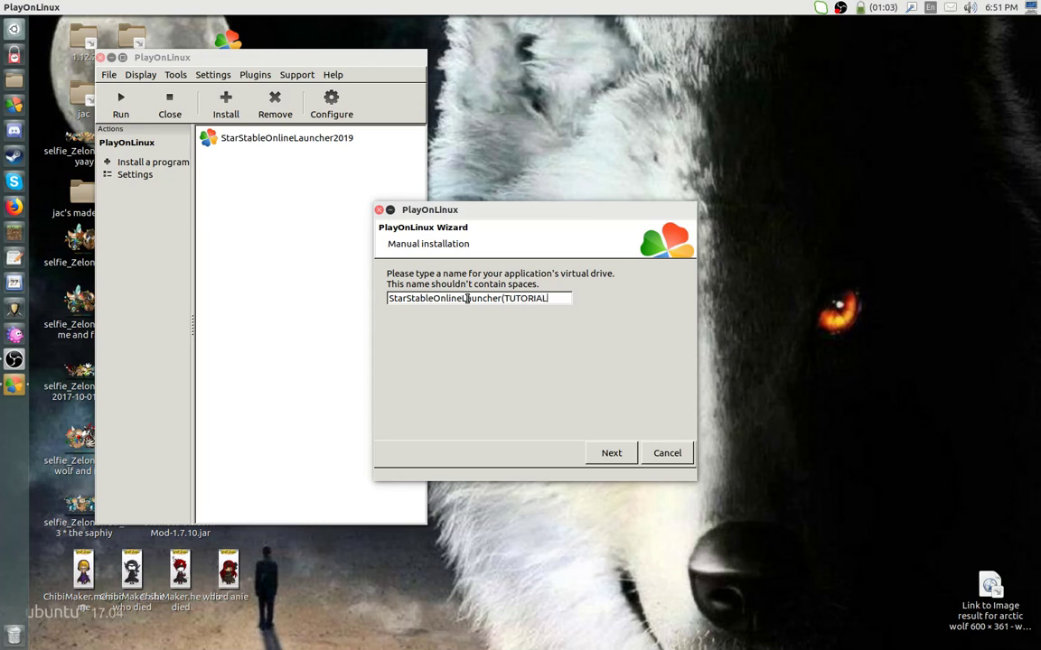
# - Name the virtual drive StarStableOnlineLauncher(TUTORIAL), copy the name and continue
pyautogui.tripleClick(467, 298)
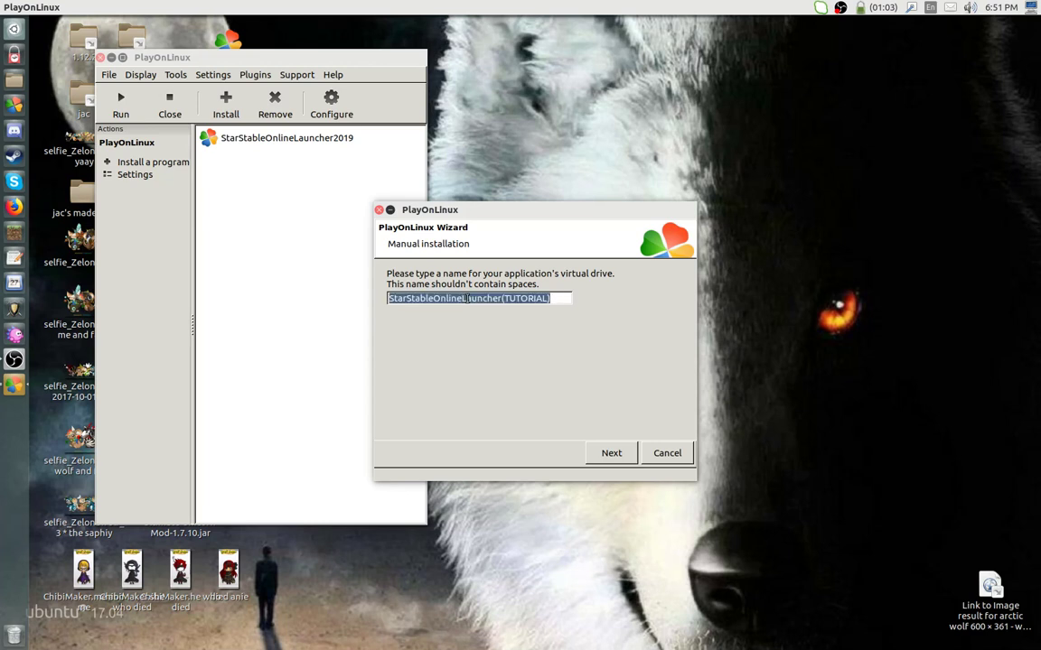
pyautogui.rightClick(498, 297)
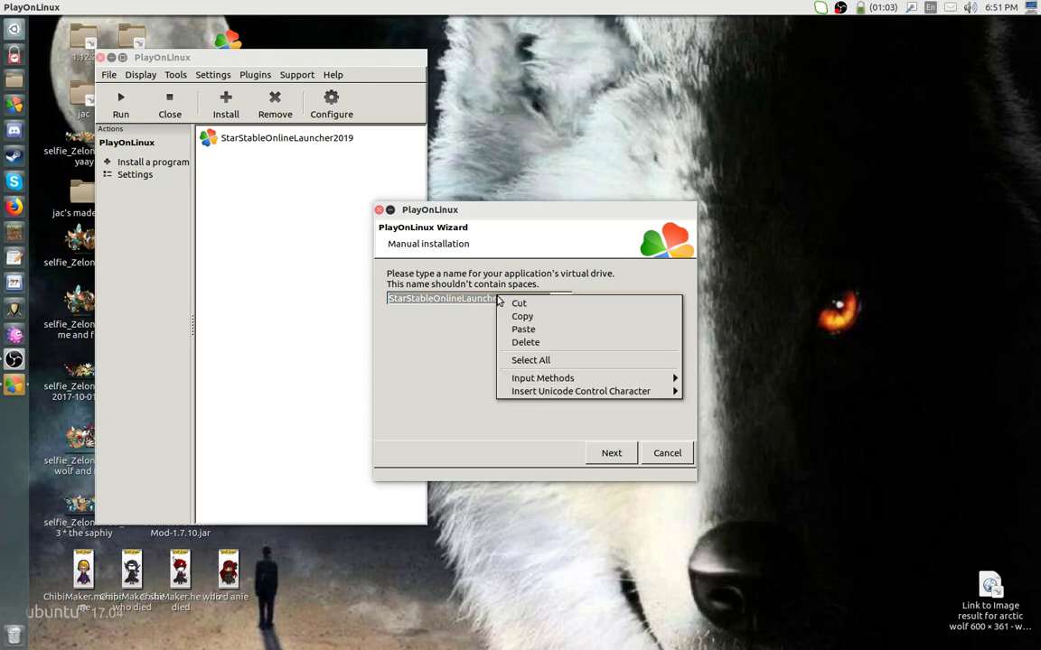
pyautogui.click(513, 322)
pyautogui.click(599, 454)
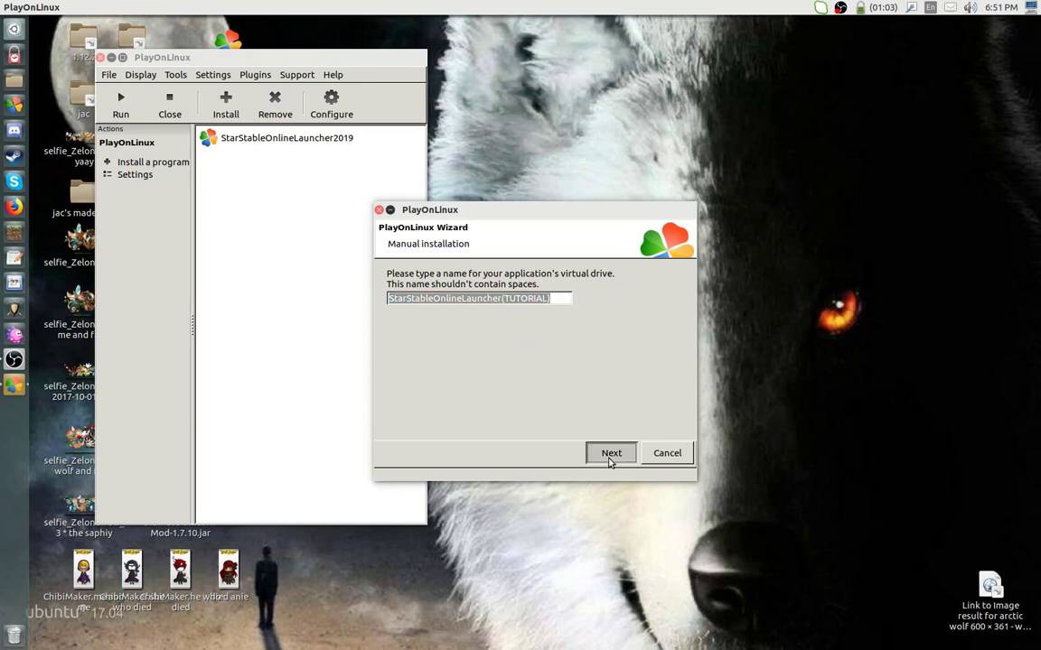
# - Enable using another version of Wine, configuring Wine and installing some libraries before the installation
pyautogui.click(394, 299)
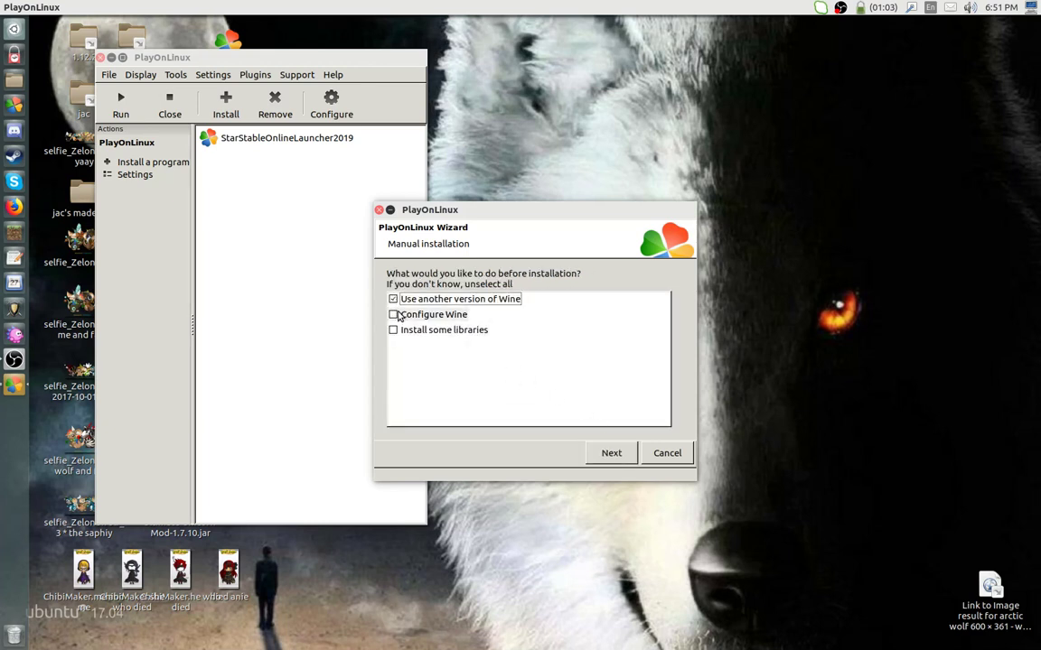
pyautogui.click(394, 314)
pyautogui.click(394, 331)
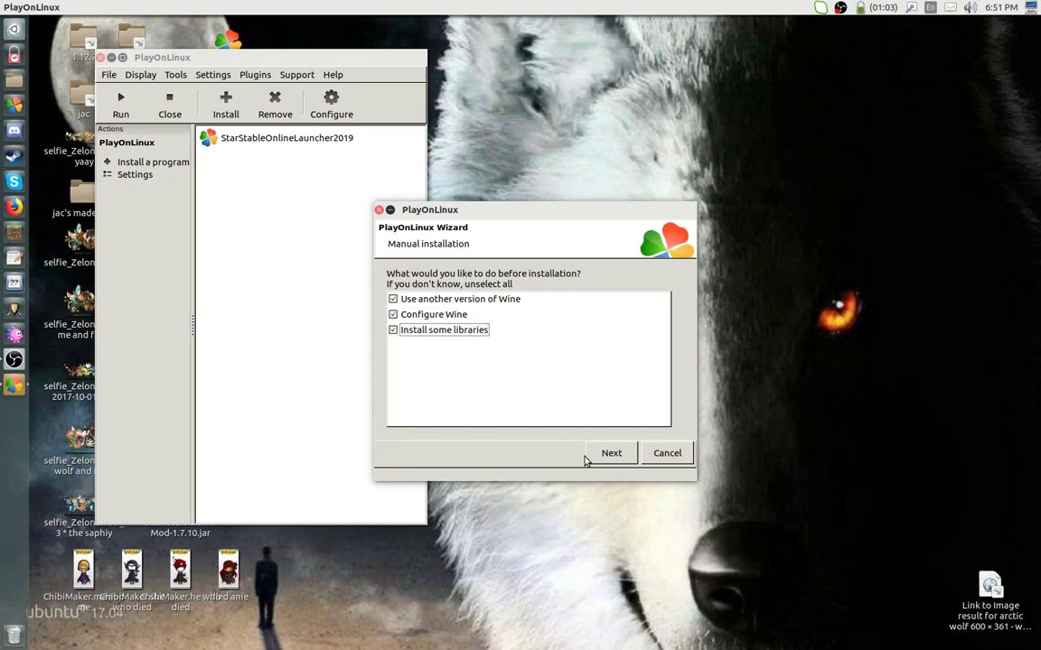
pyautogui.click(611, 456)
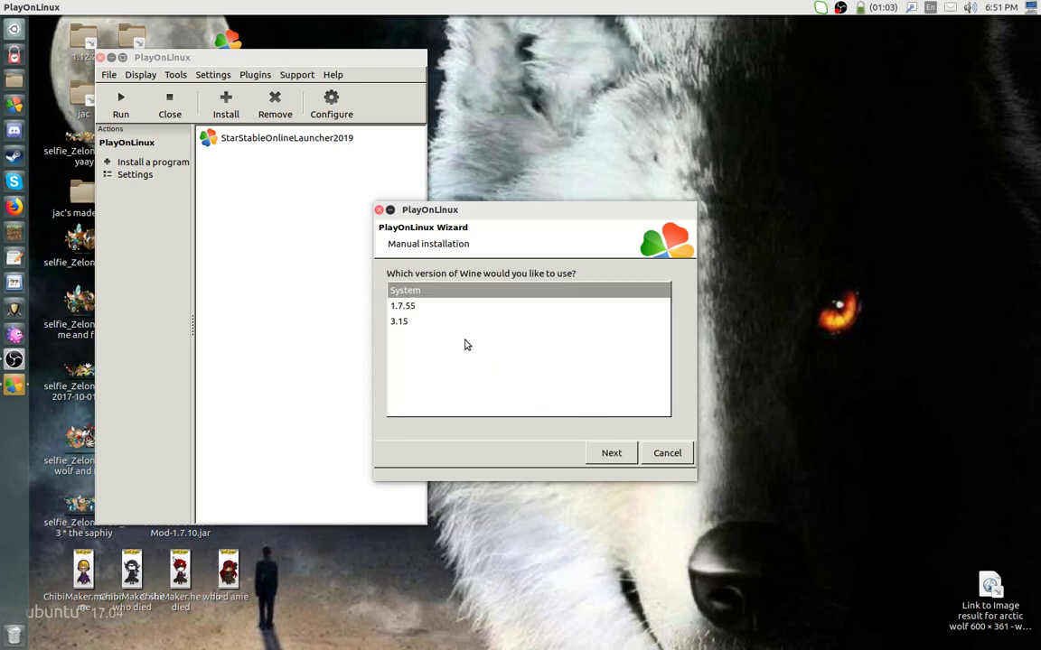
# - Use Wine version 3.15 and create a virtual drive for a 64 bits windows installation
pyautogui.click(412, 327)
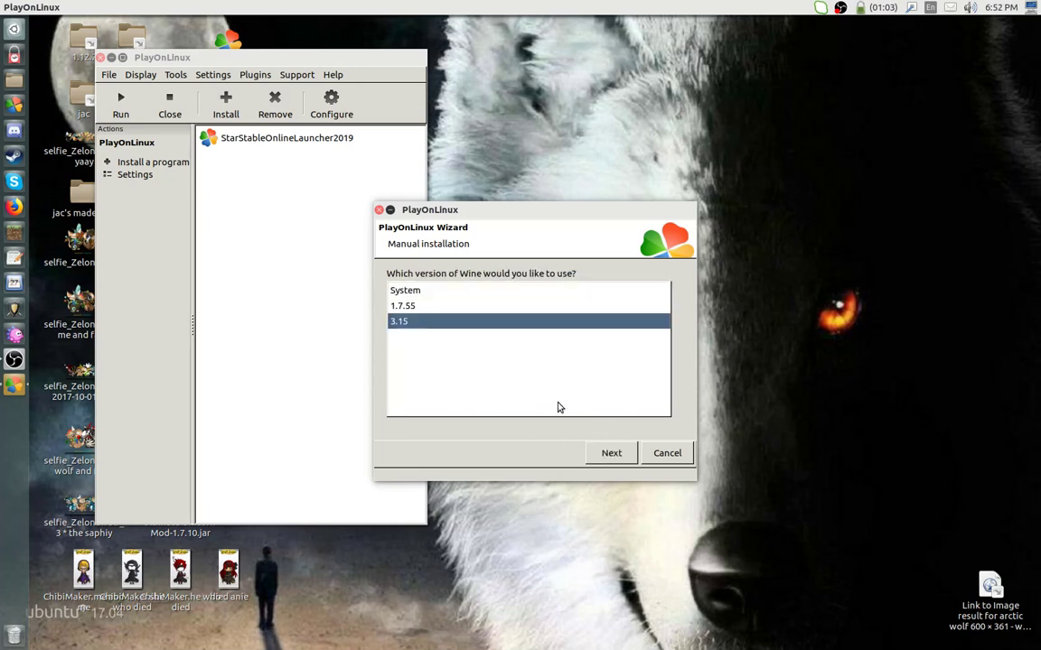
pyautogui.click(616, 458)
pyautogui.click(440, 307)
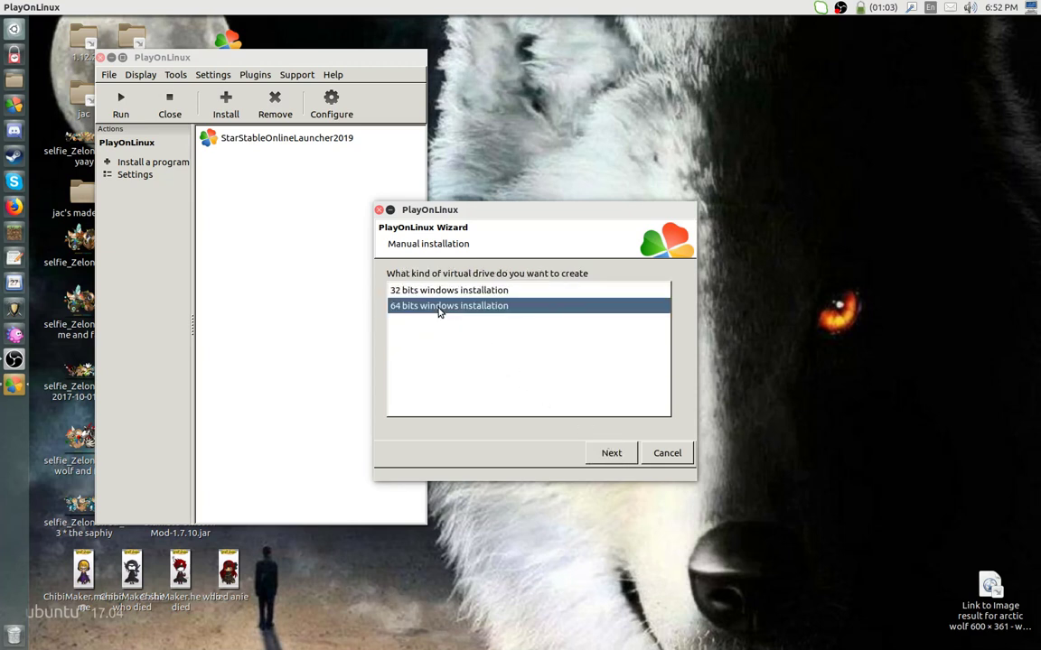
pyautogui.click(611, 454)
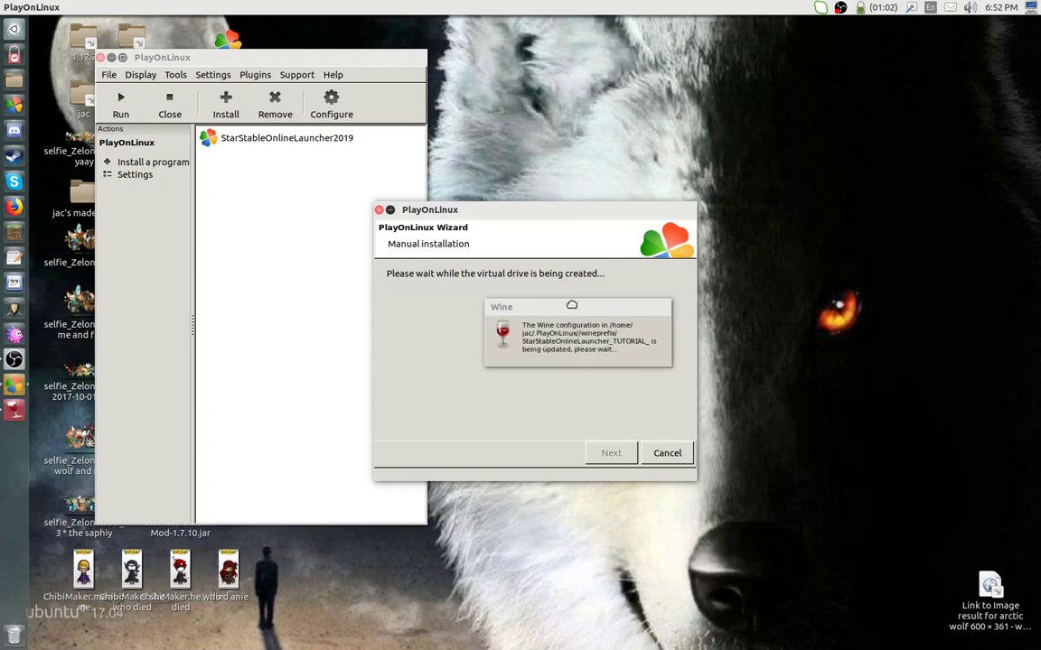
pyautogui.moveTo(532, 294); pyautogui.dragTo(468, 375)
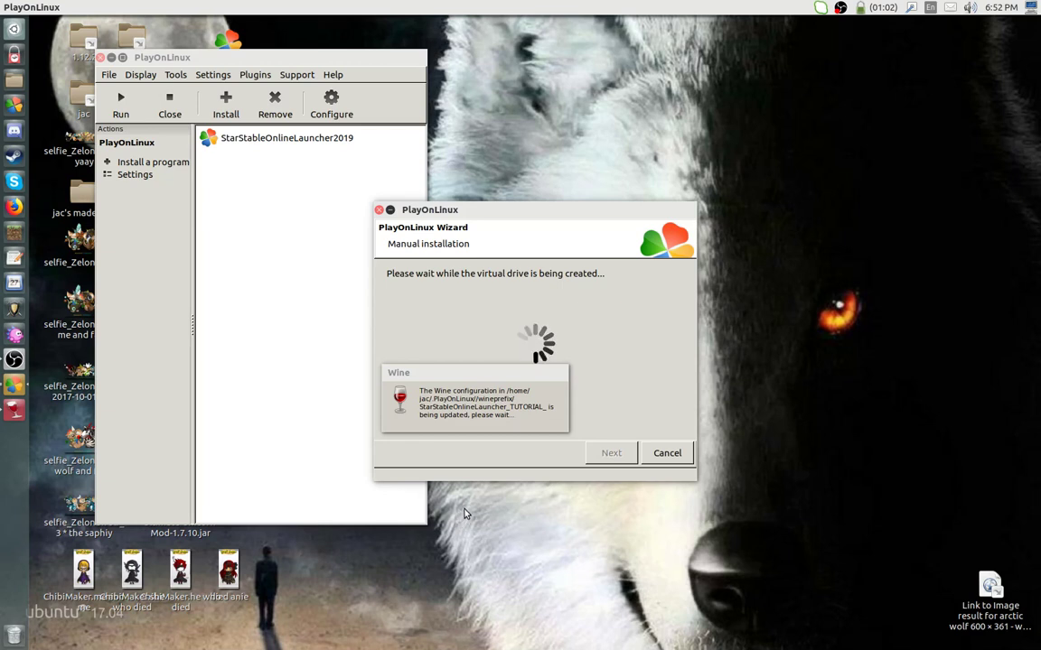
pyautogui.click(490, 376)
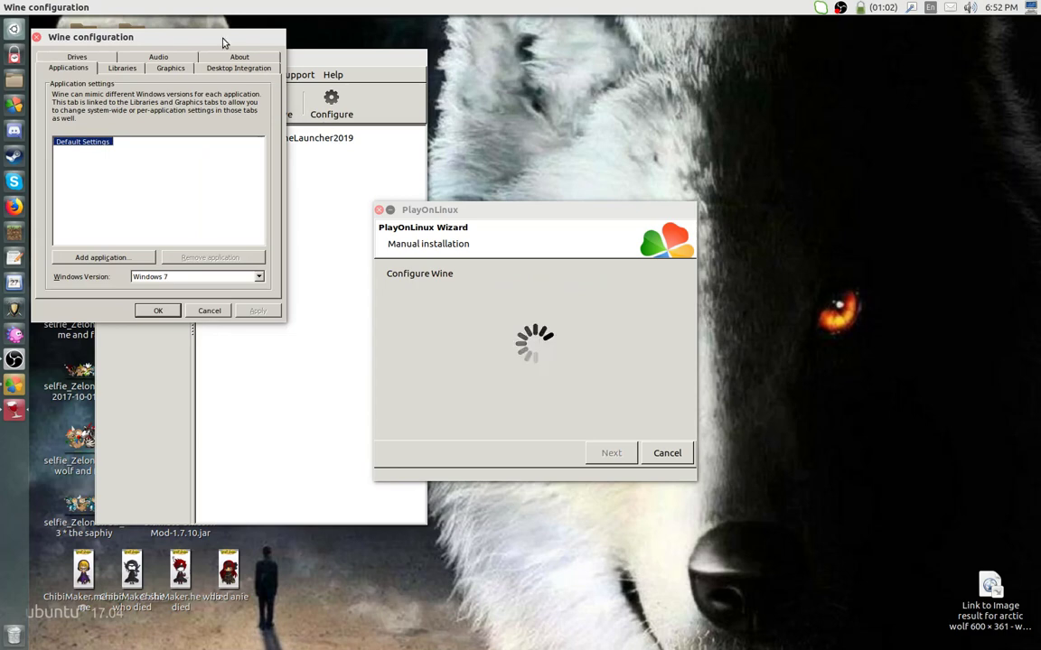
# - Set the Windows version in the Wine configuration to Windows 10 and accept the settings
pyautogui.moveTo(227, 38); pyautogui.dragTo(391, 165)
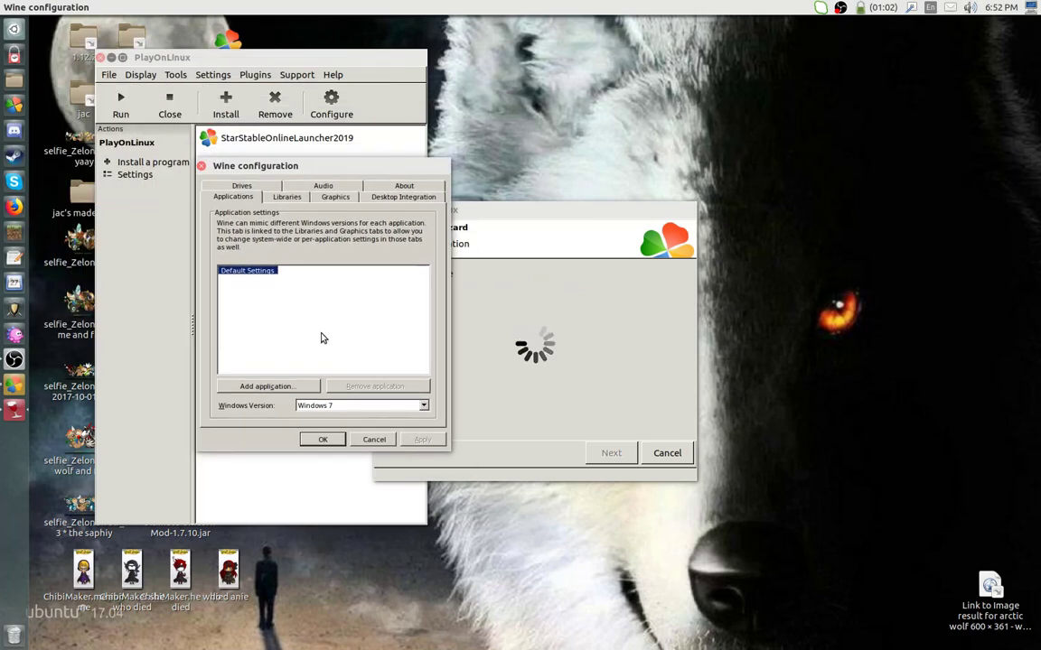
pyautogui.click(424, 406)
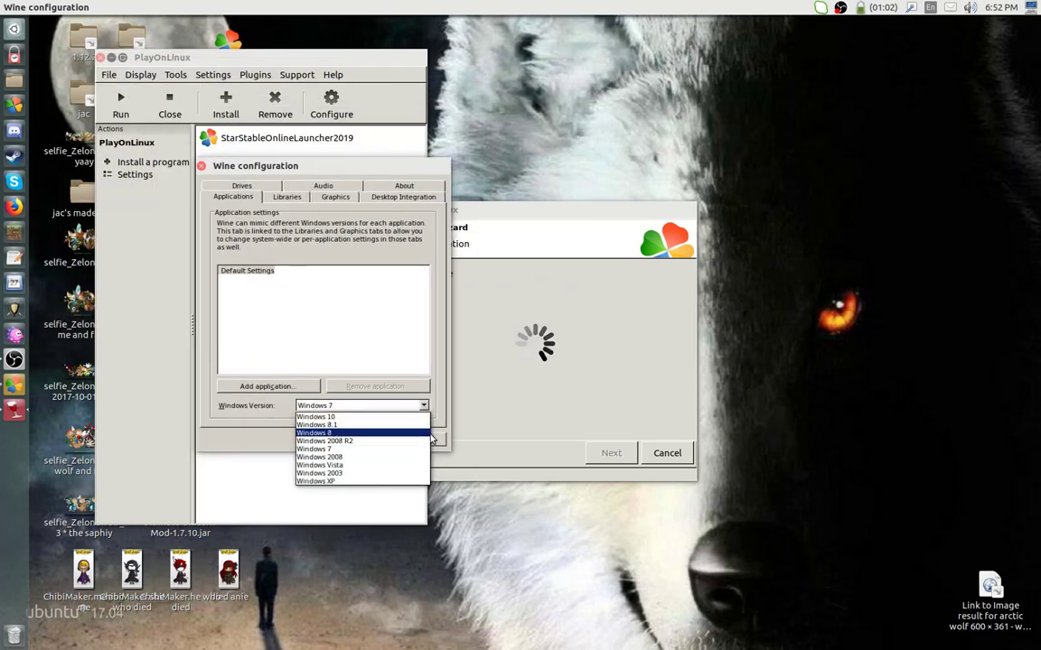
pyautogui.click(408, 420)
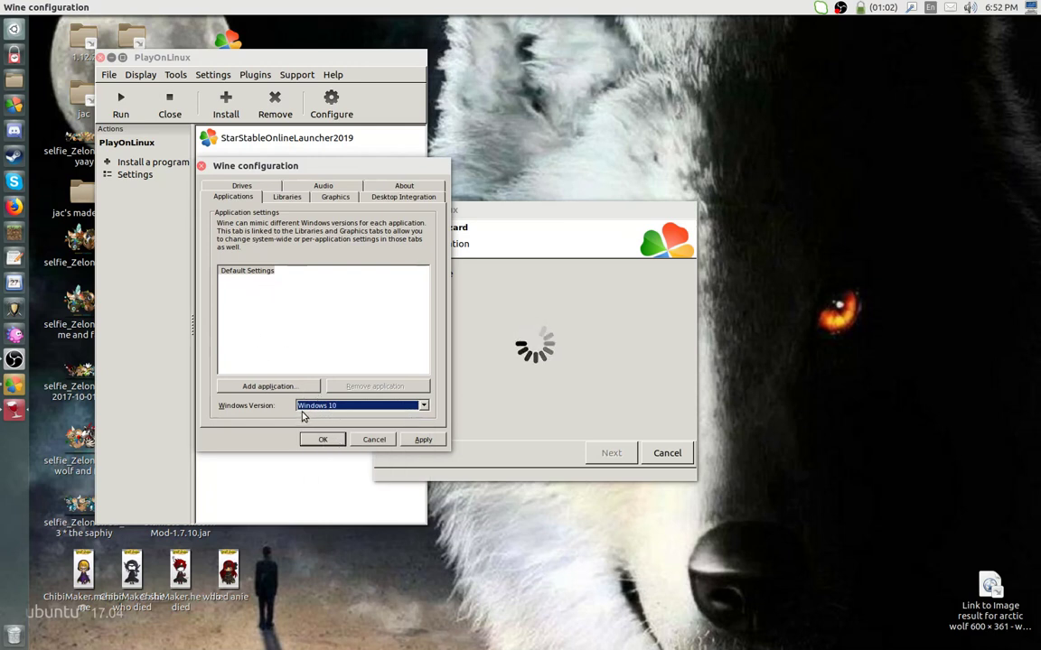
pyautogui.click(384, 407)
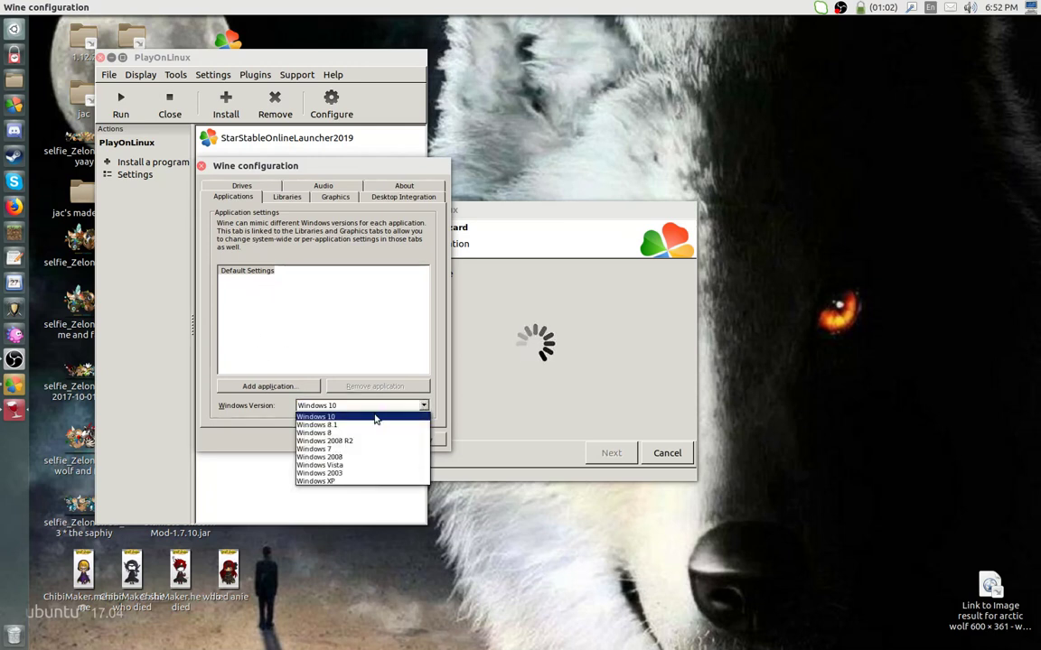
pyautogui.click(338, 450)
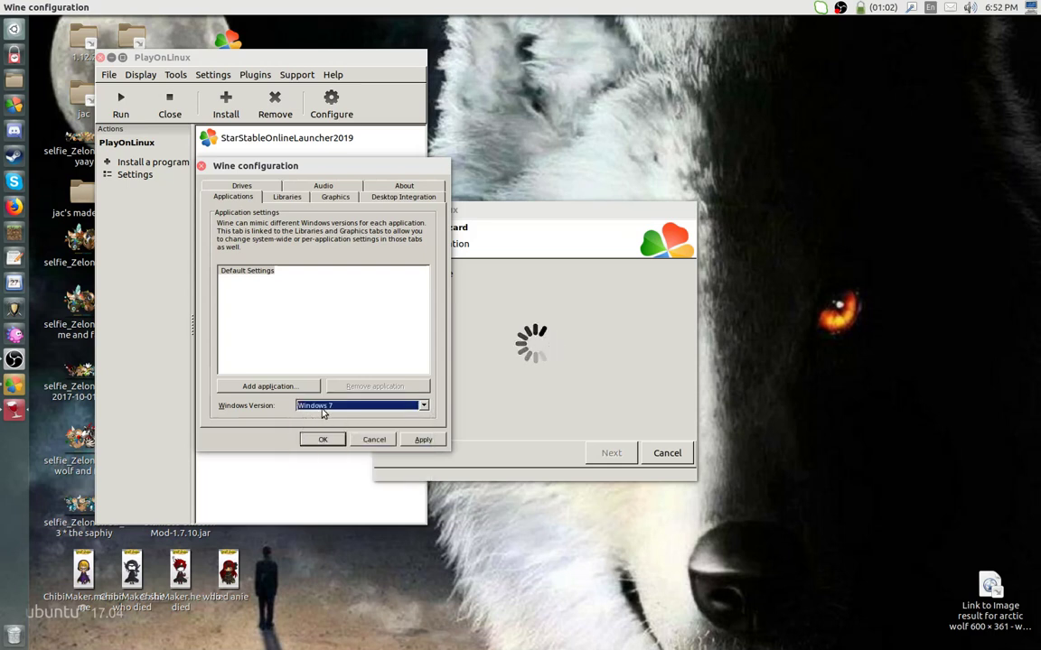
pyautogui.click(424, 405)
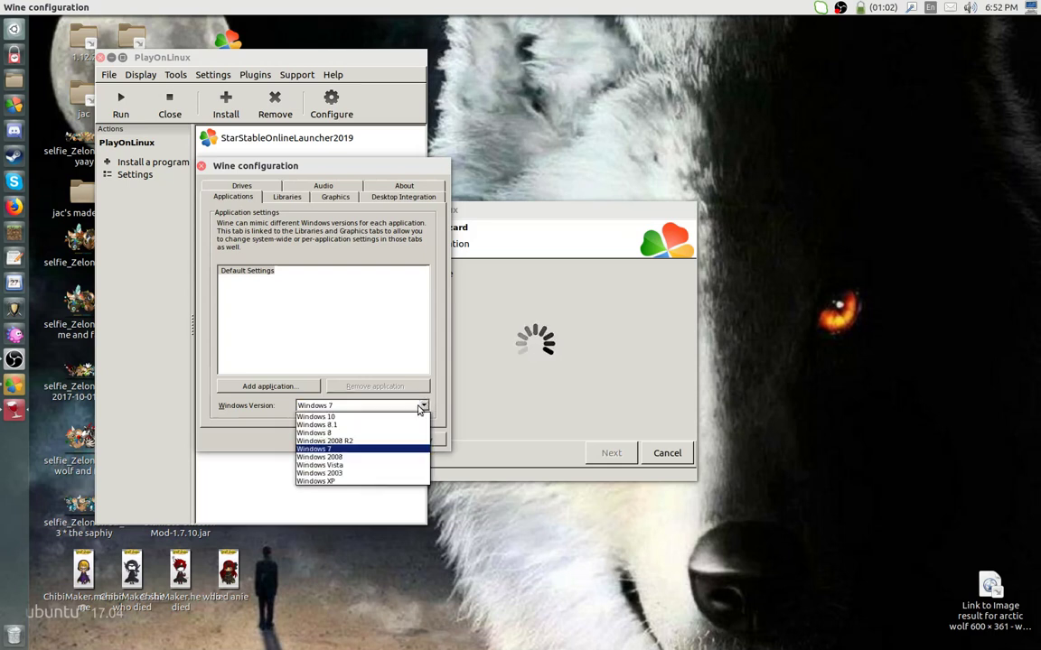
pyautogui.click(325, 415)
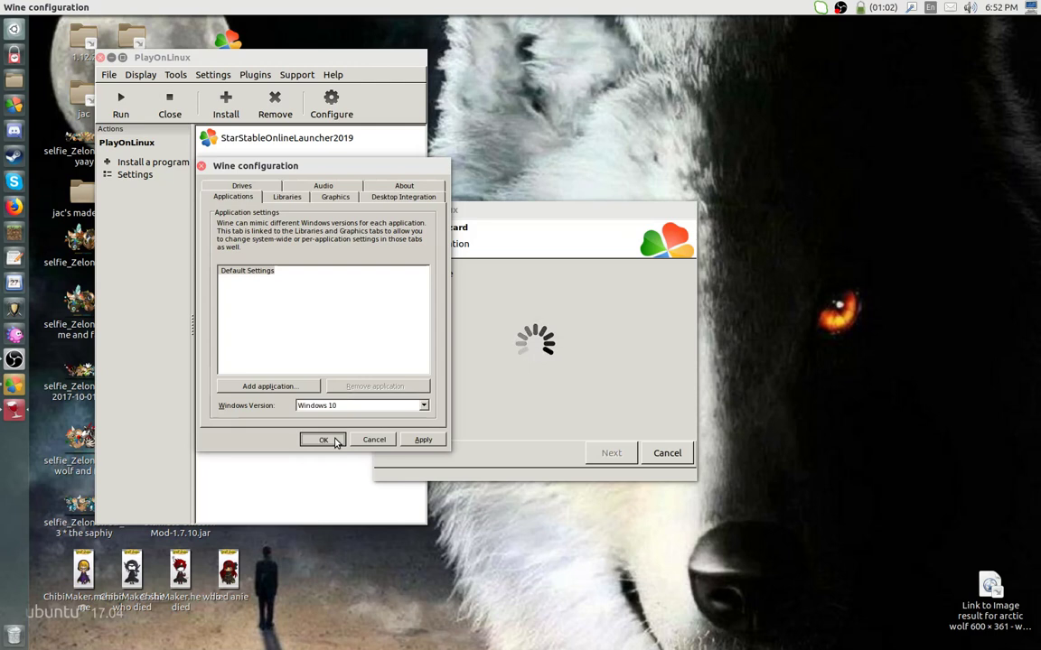
pyautogui.click(325, 440)
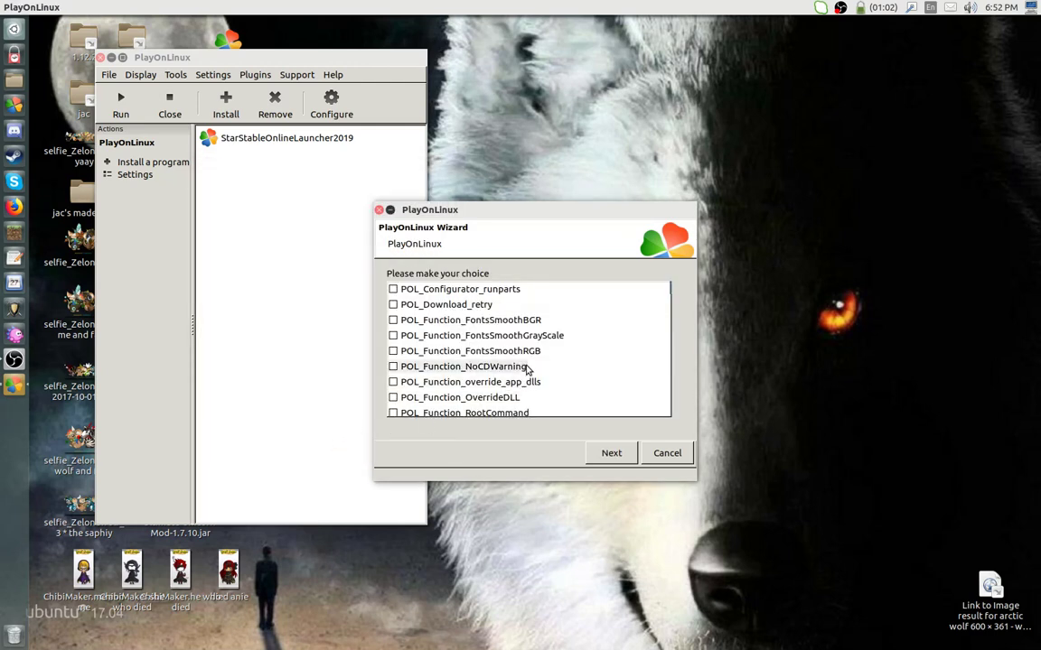
# - Select the libraries POL_Install_dxfullsetup, POL_Install_gecko and POL_Install_mono210 and install them
pyautogui.scroll(-2, 537, 368)
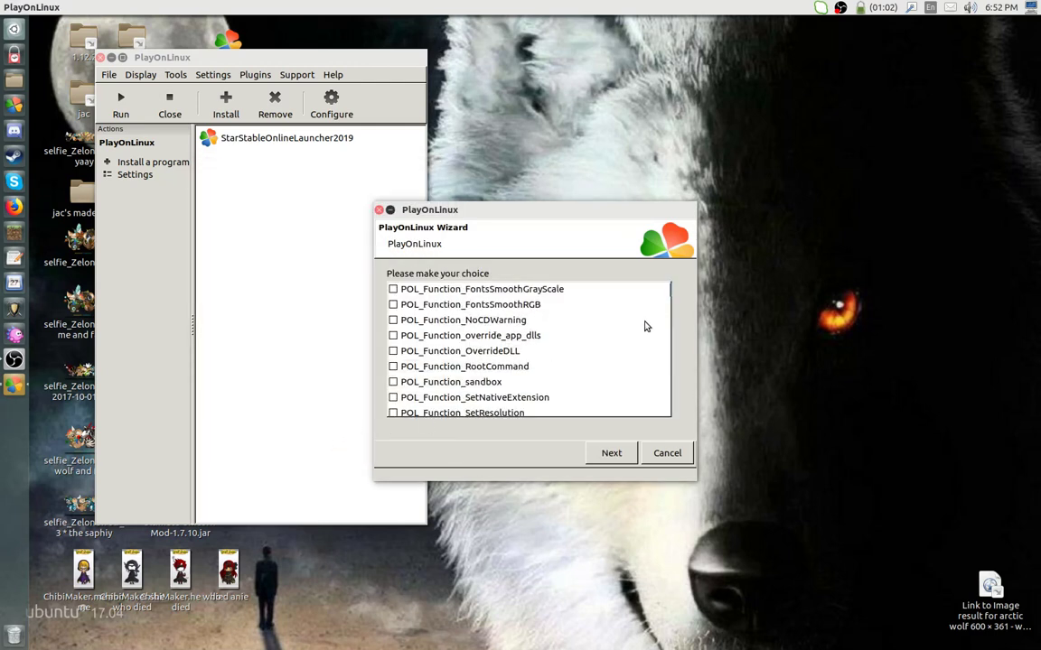
pyautogui.moveTo(673, 300); pyautogui.dragTo(669, 327)
pyautogui.scroll(-7, 606, 354)
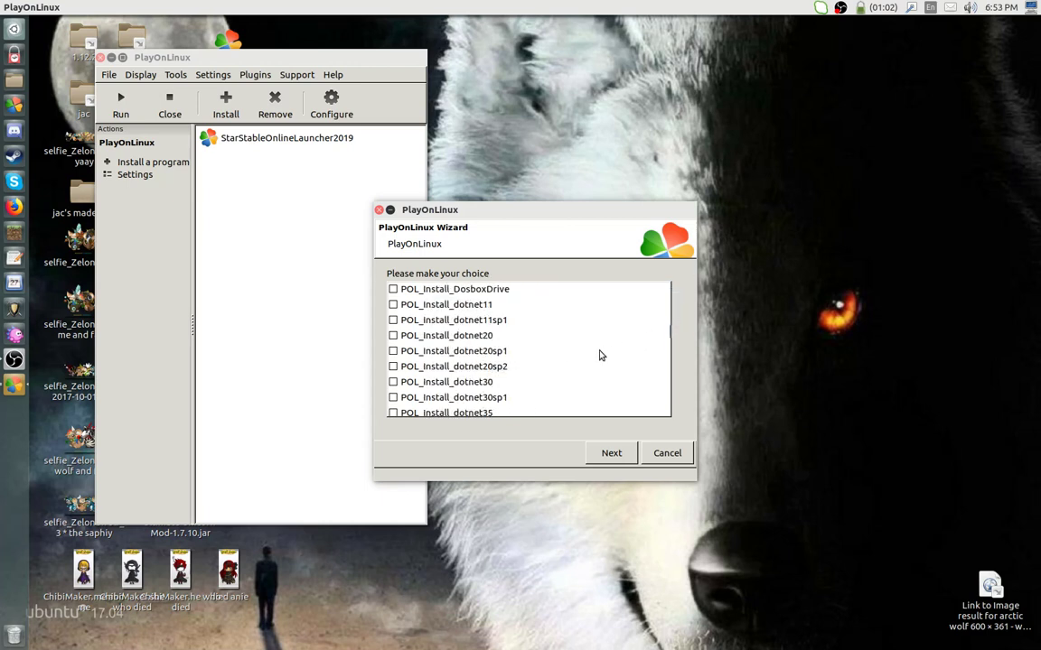
pyautogui.scroll(-2, 599, 356)
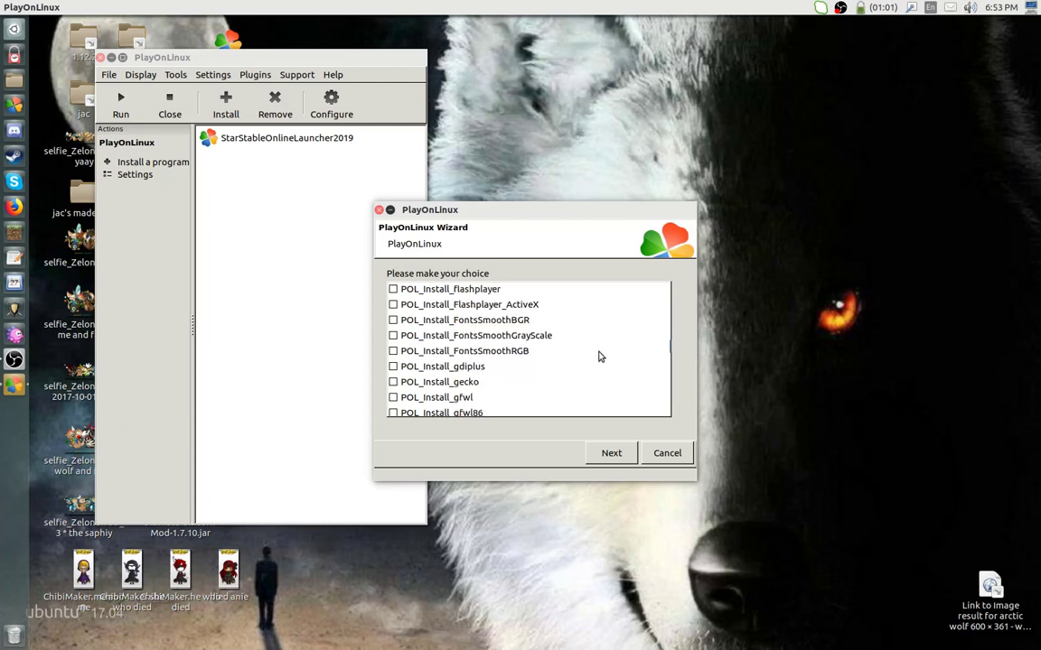
pyautogui.scroll(1, 592, 355)
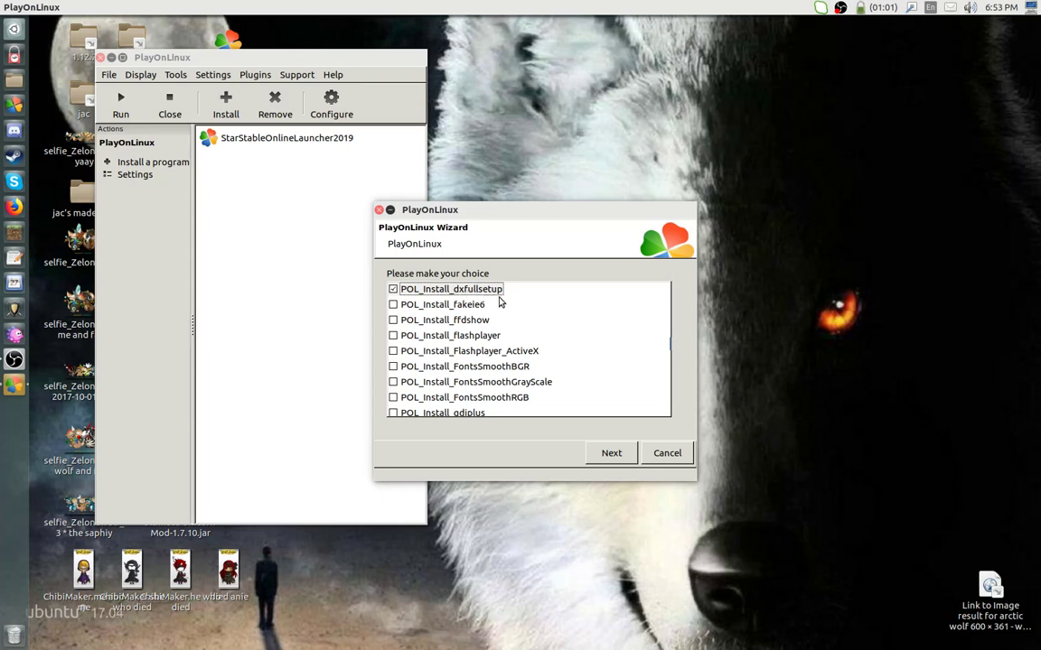
pyautogui.scroll(-3, 501, 303)
pyautogui.scroll(1, 522, 339)
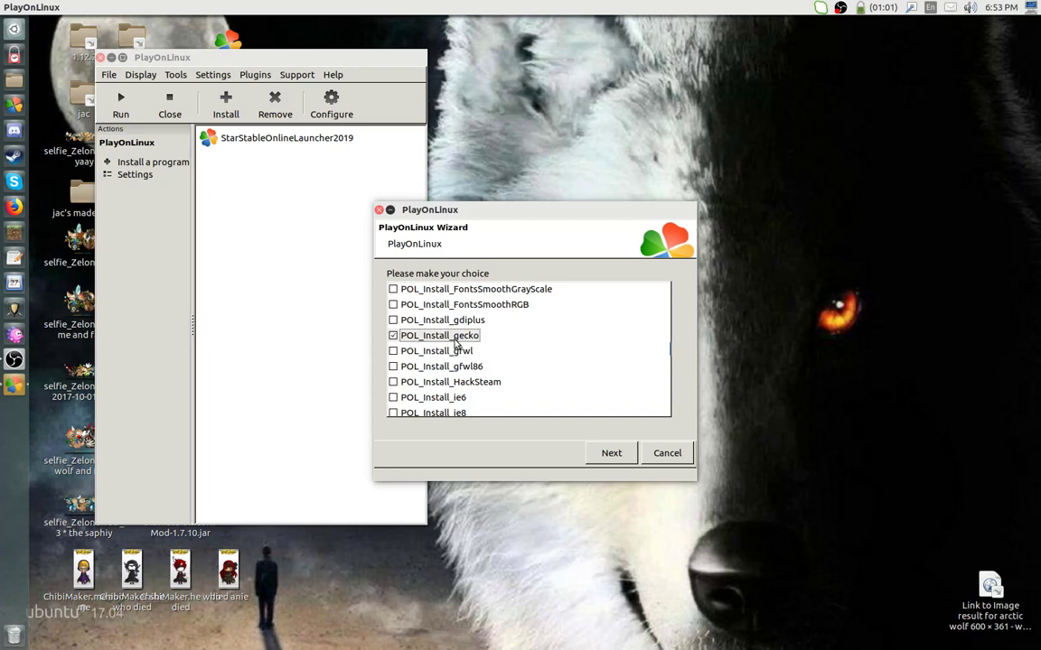
pyautogui.scroll(-3, 501, 351)
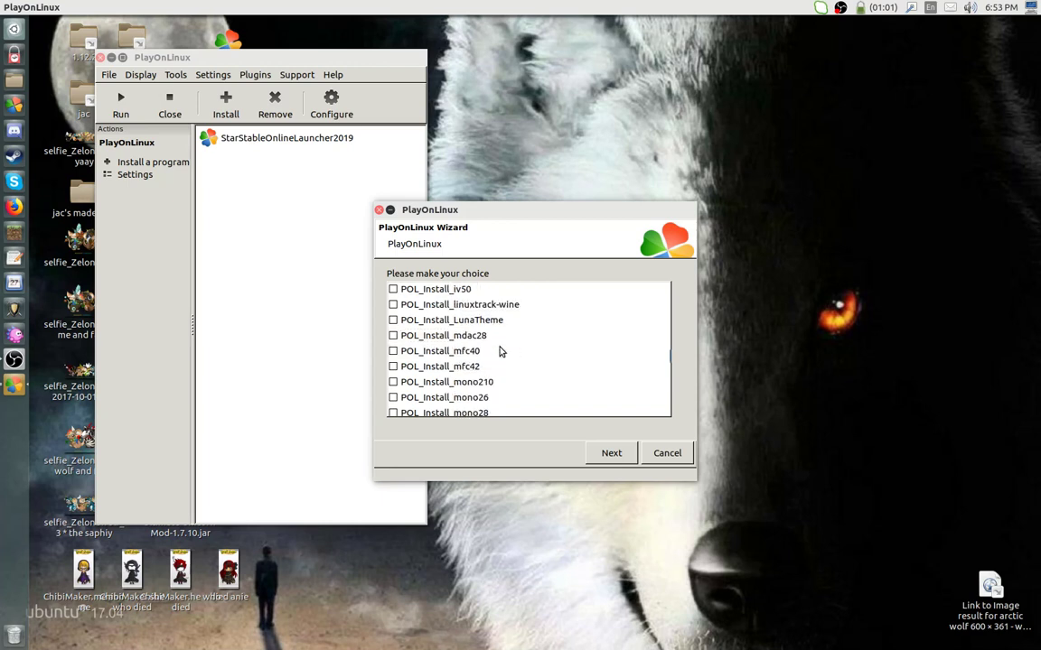
pyautogui.click(394, 383)
pyautogui.click(612, 455)
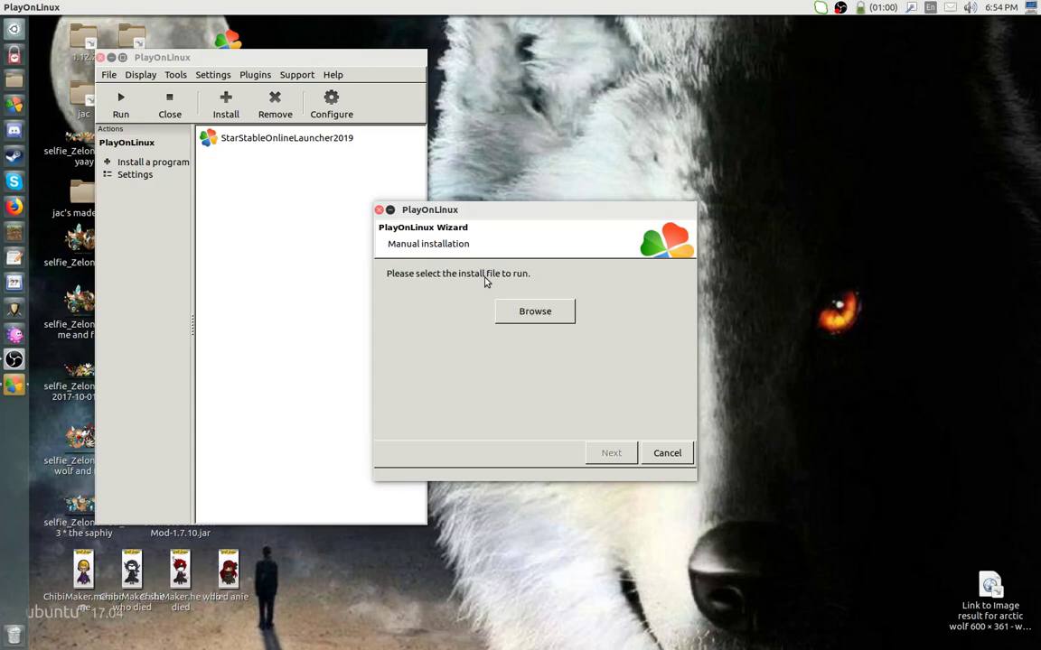
# - Choose StarStableOnlineSetup(1).exe from the Downloads folder as the install file and start the installer
pyautogui.click(537, 311)
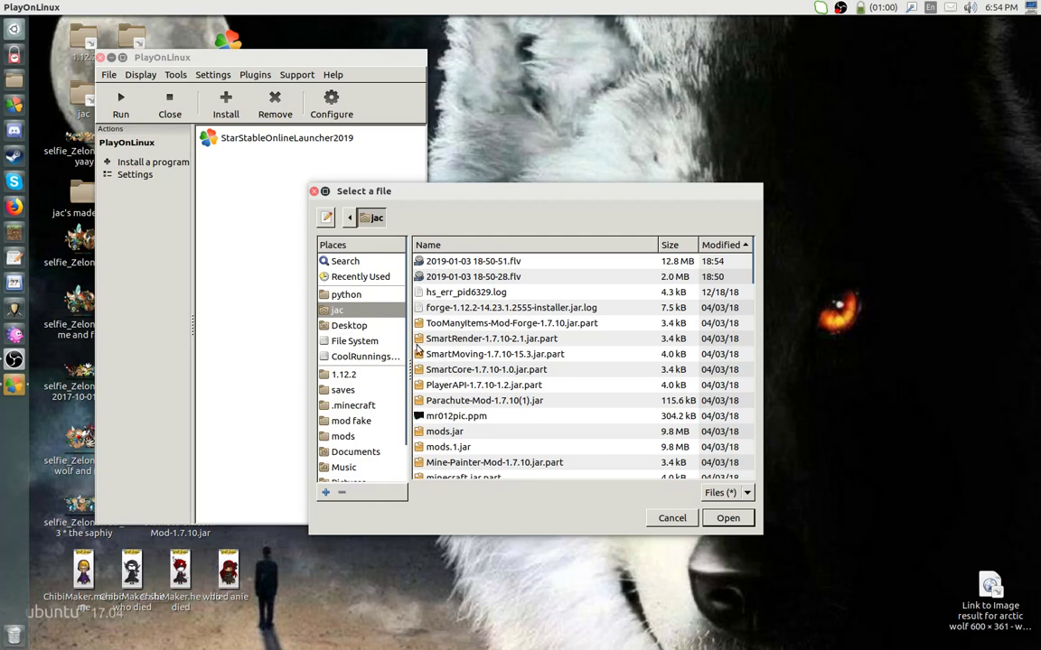
pyautogui.click(353, 313)
pyautogui.scroll(-1, 491, 332)
pyautogui.scroll(1, 492, 333)
pyautogui.scroll(-3, 495, 334)
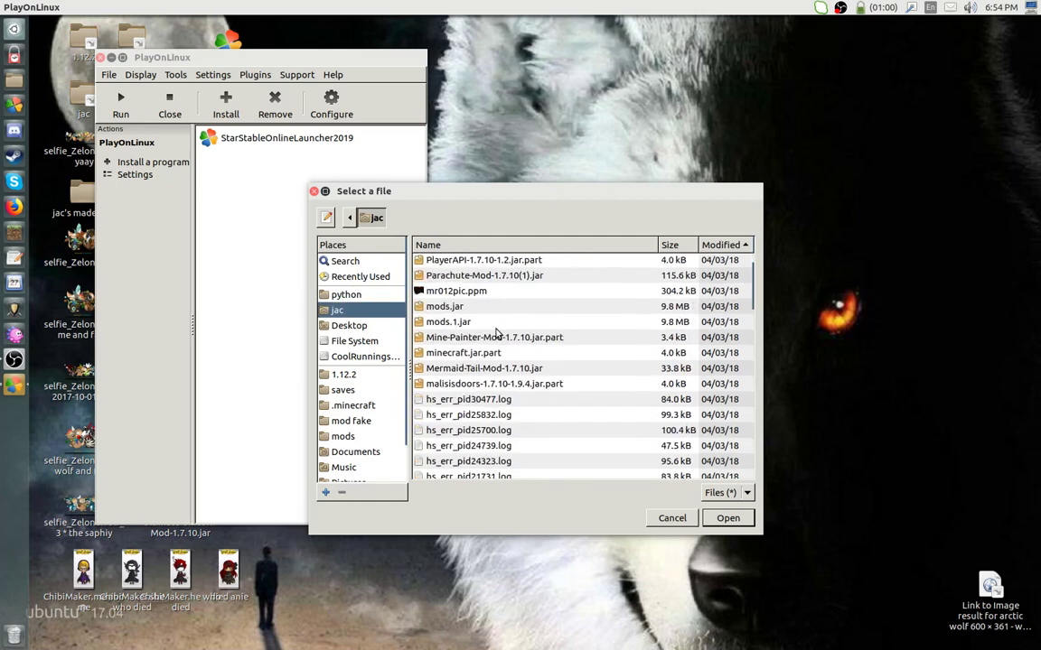
pyautogui.scroll(-10, 495, 334)
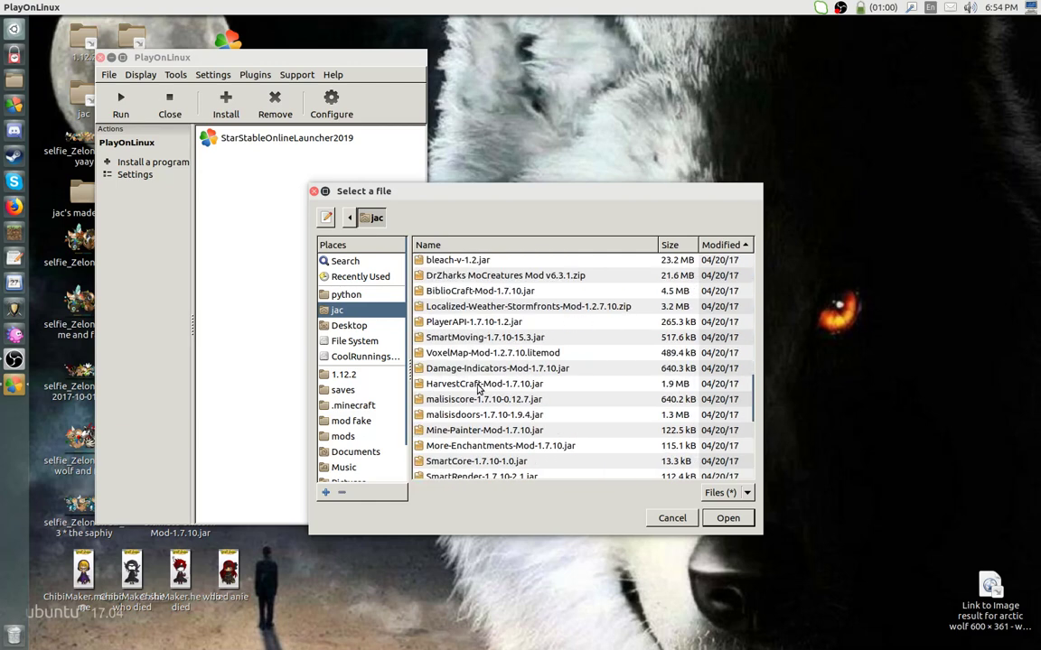
pyautogui.scroll(-4, 479, 389)
pyautogui.click(443, 369)
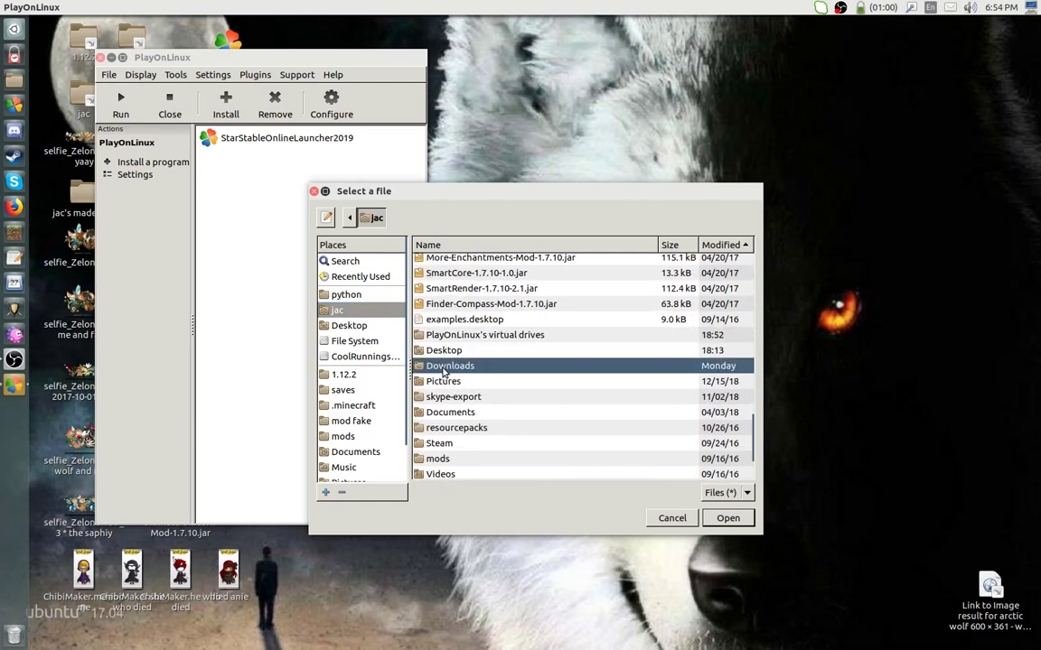
pyautogui.doubleClick(418, 368)
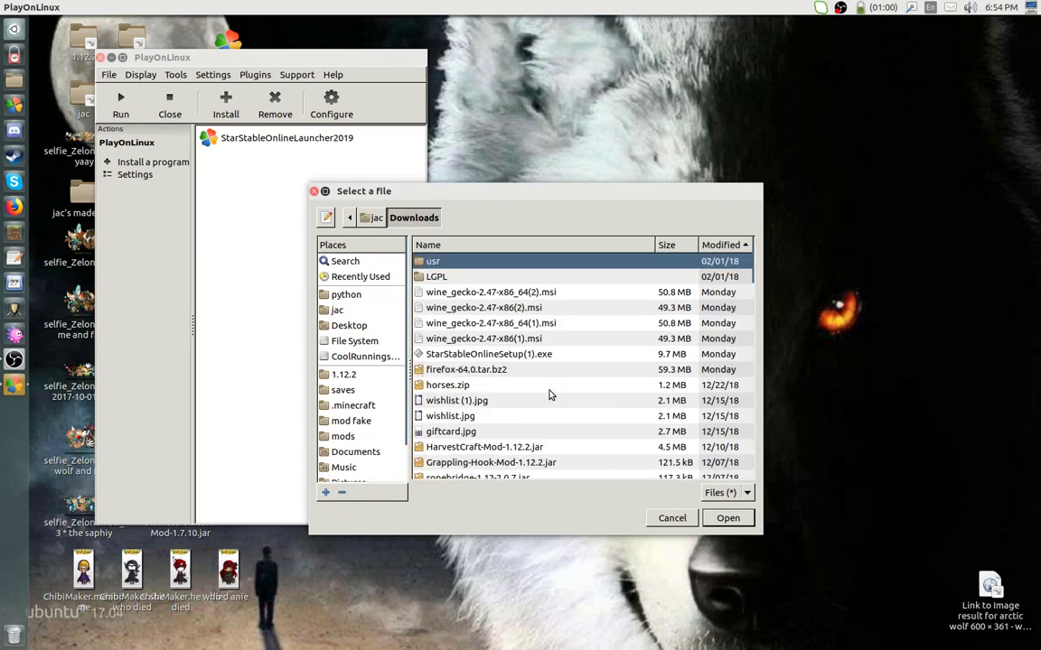
pyautogui.click(419, 356)
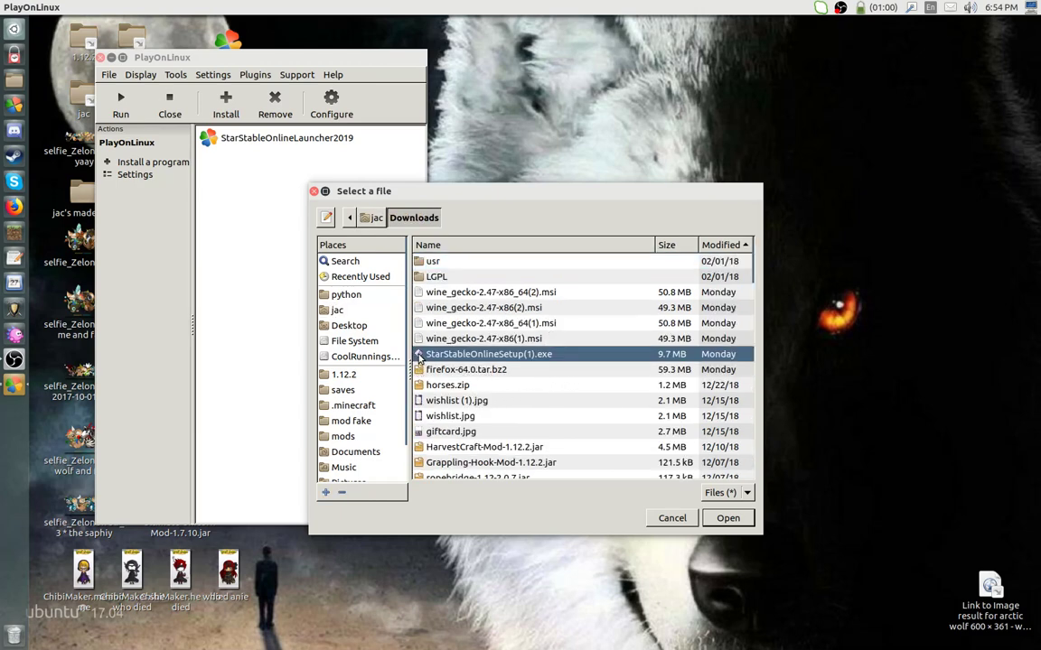
pyautogui.click(728, 518)
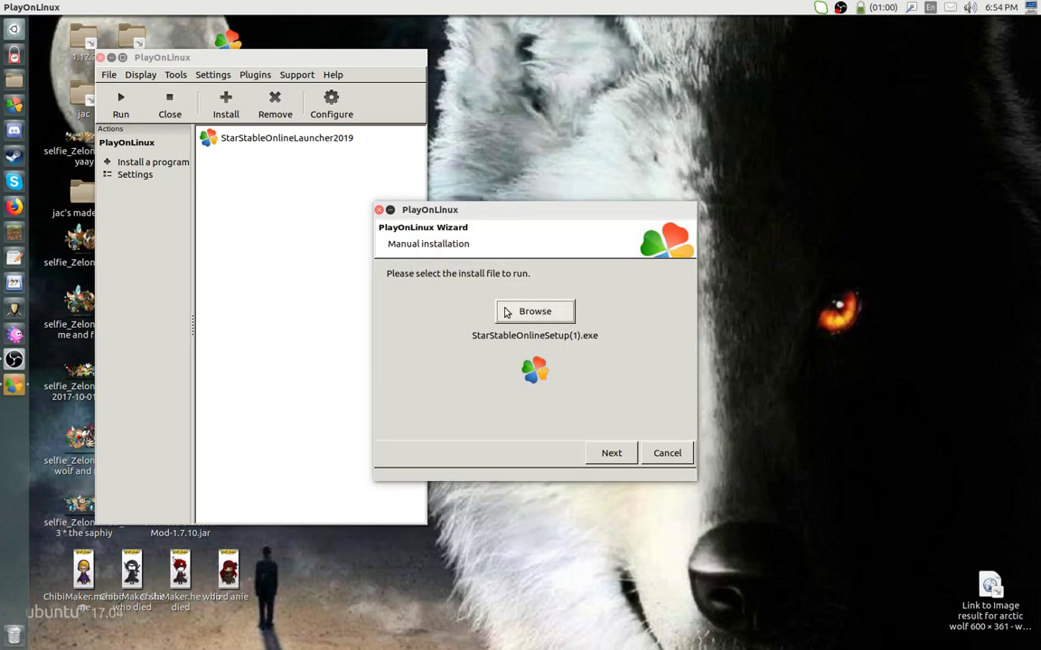
pyautogui.click(622, 449)
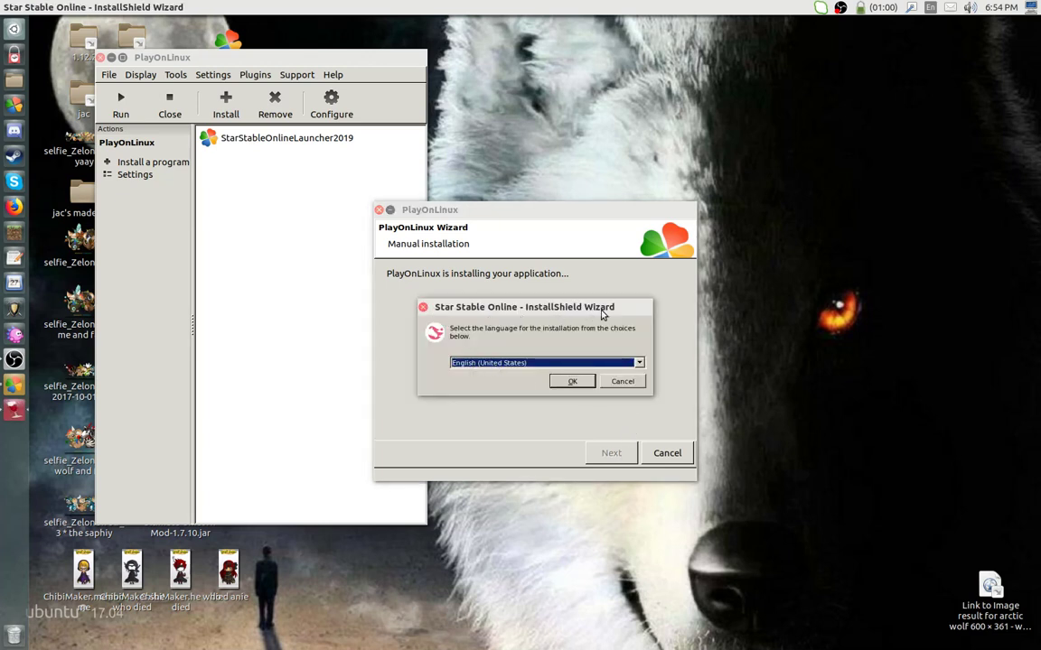
# - Install Star Stable Online in English (United States) to the default destination folder and finish the wizard without launching the game
pyautogui.click(576, 383)
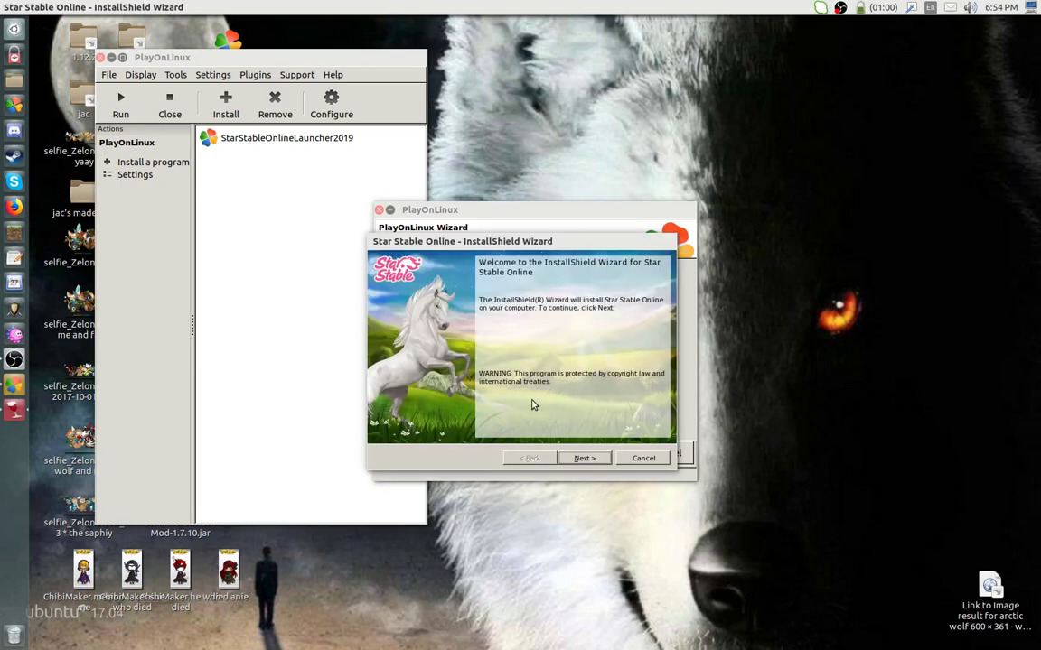
pyautogui.click(585, 458)
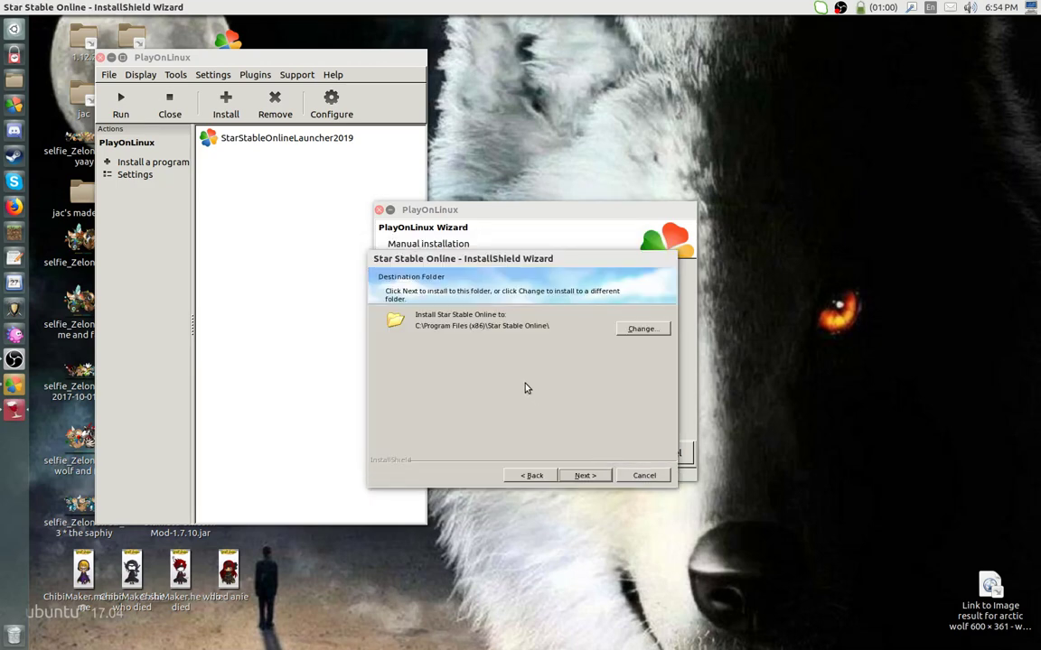
pyautogui.click(606, 476)
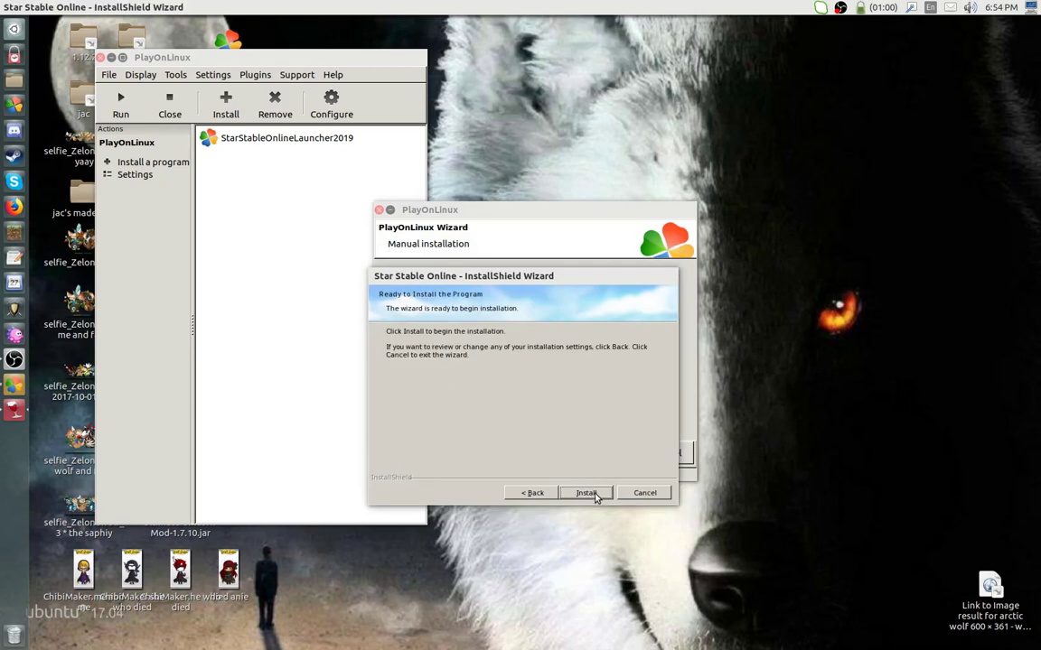
pyautogui.click(587, 493)
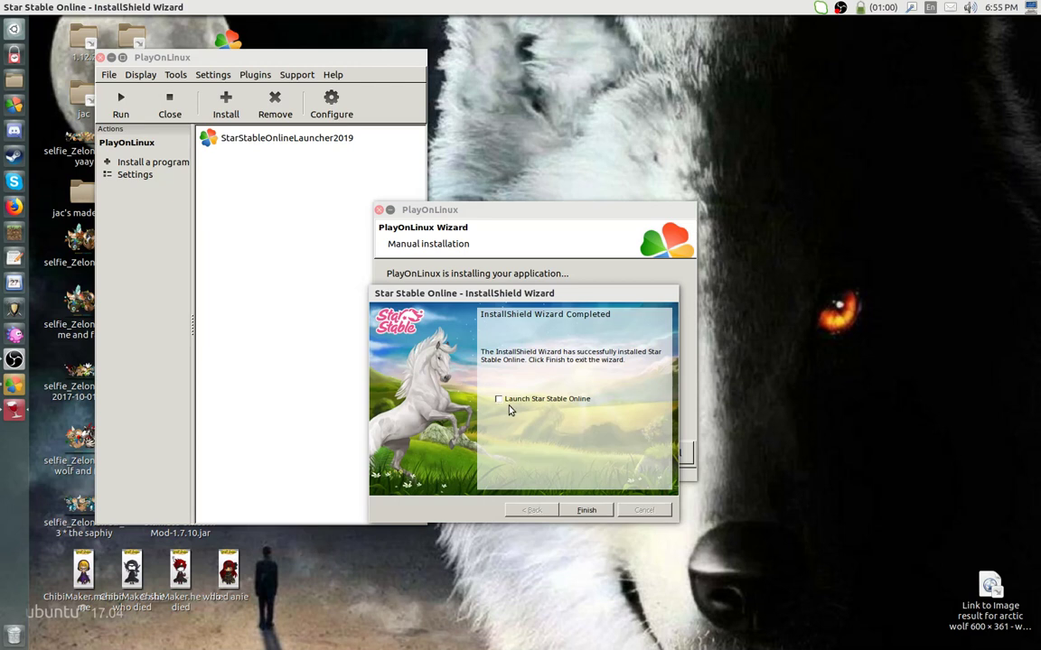
pyautogui.click(586, 510)
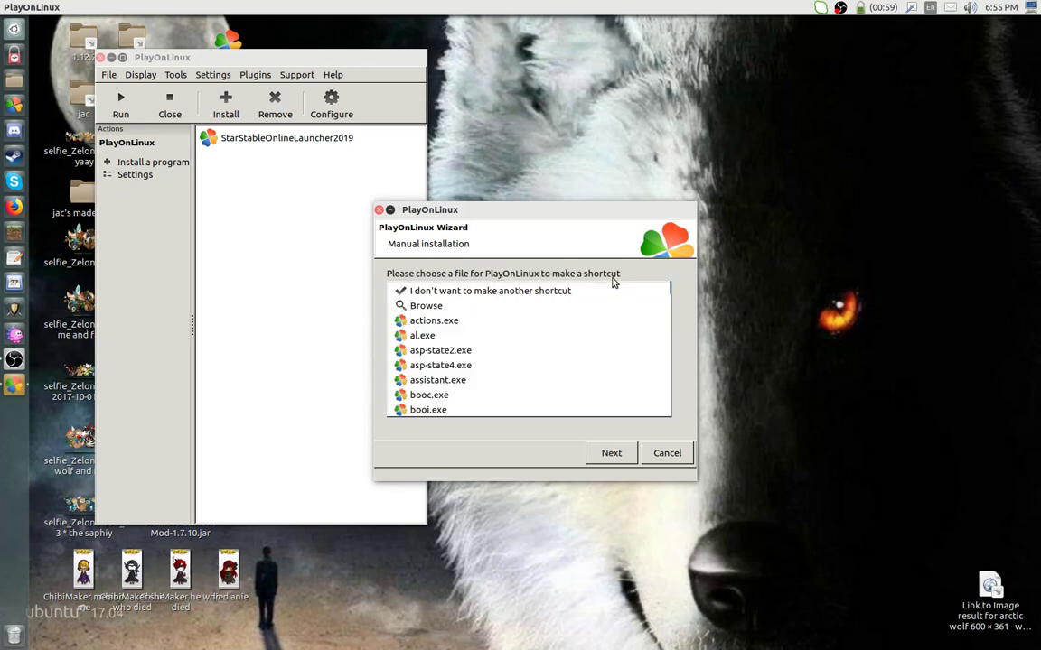
# - Make a shortcut for StarStableOnlineLauncher.exe named StarStableOnlineLauncher(TUTORIAL)
pyautogui.scroll(-5, 678, 333)
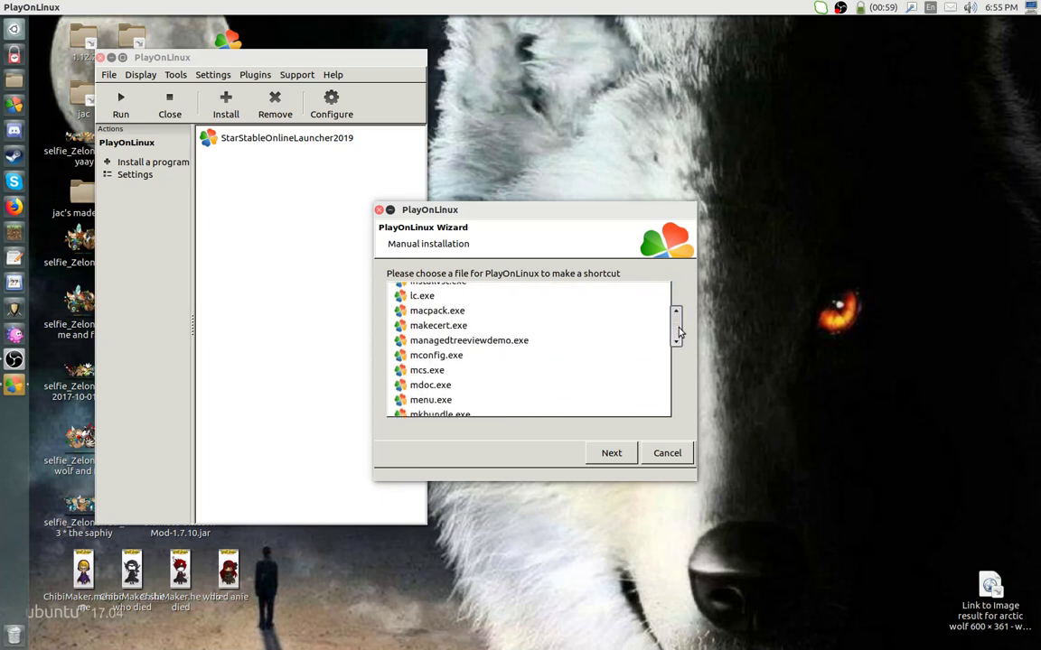
pyautogui.scroll(-10, 679, 333)
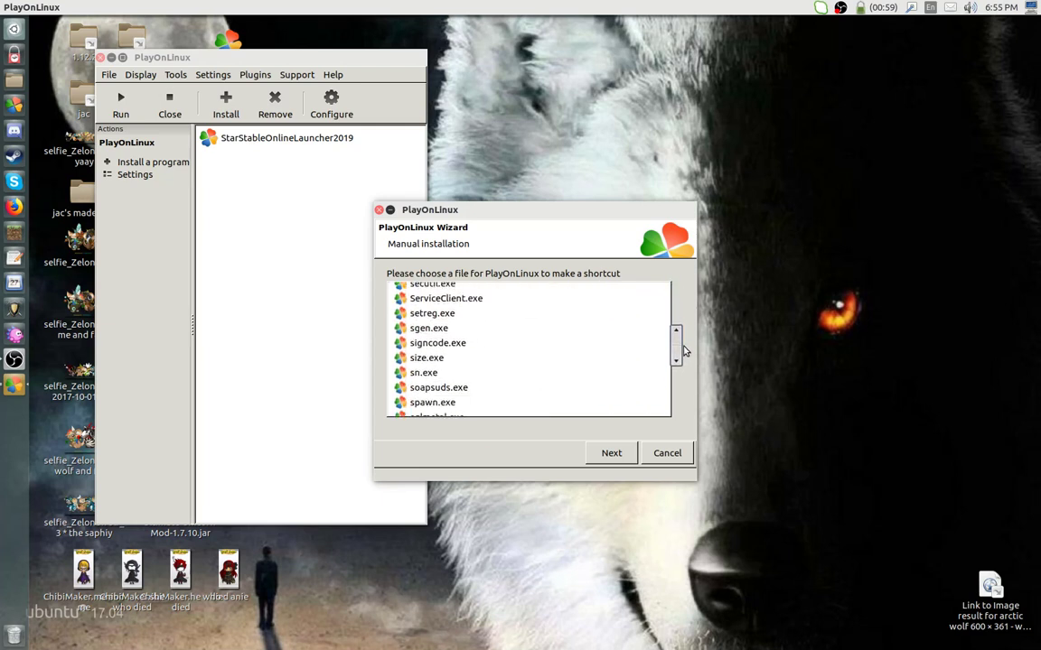
pyautogui.scroll(-3, 682, 348)
pyautogui.click(481, 347)
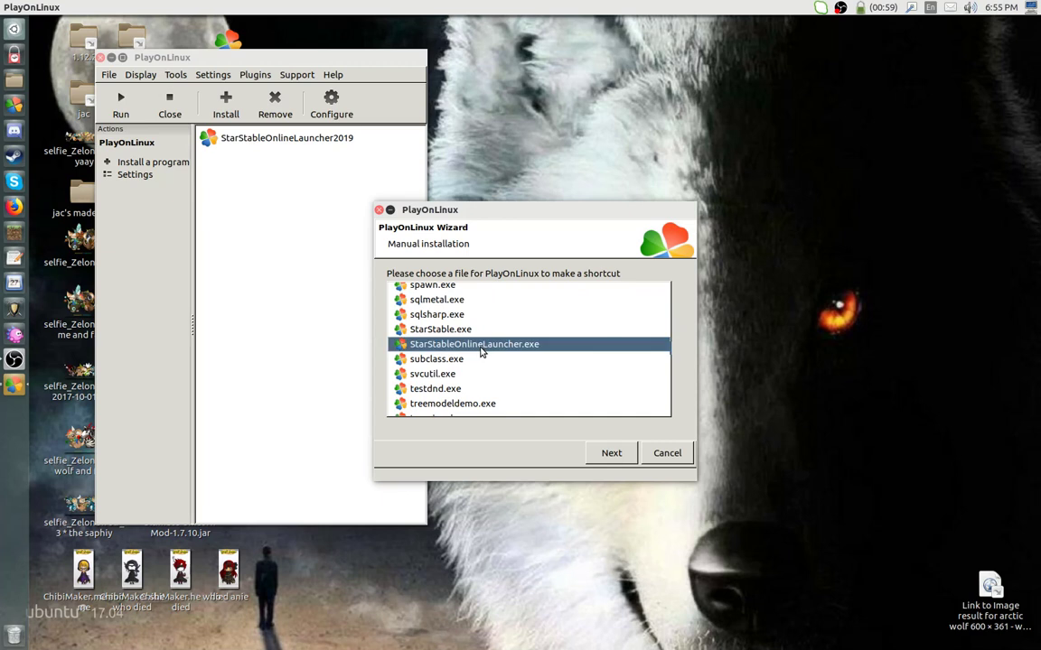
pyautogui.click(631, 458)
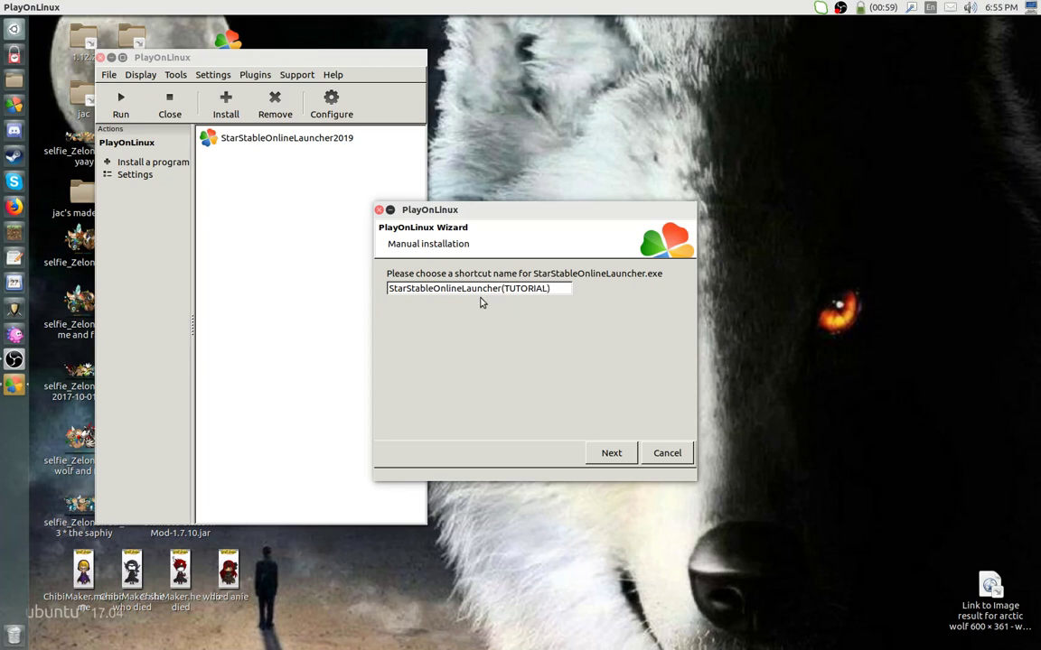
pyautogui.click(622, 458)
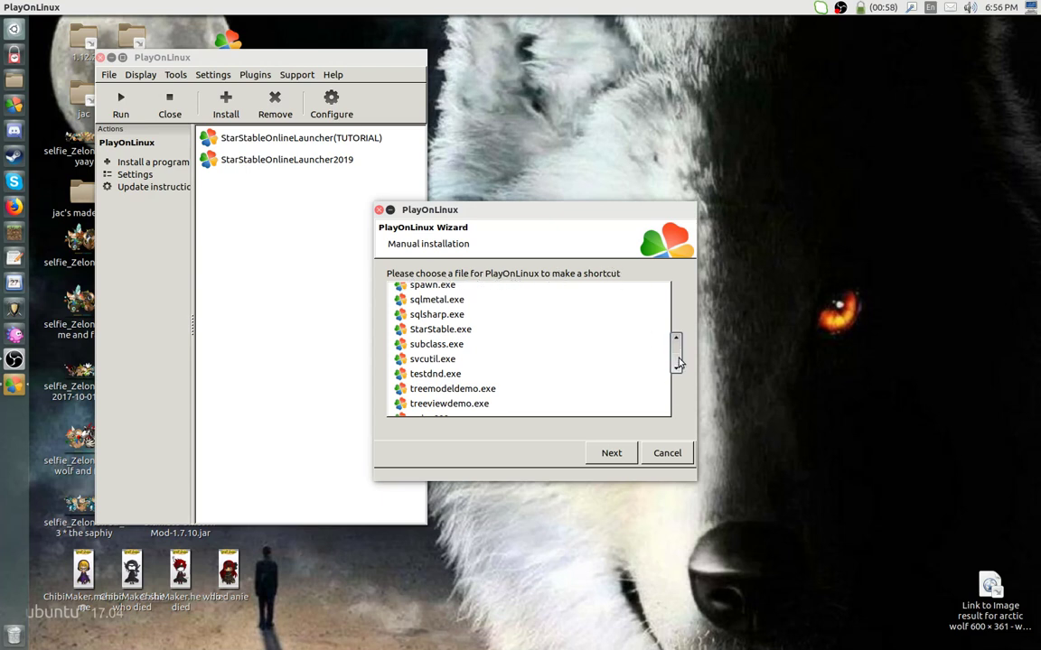
# - Decline making another shortcut and finish the manual installation
pyautogui.moveTo(674, 353); pyautogui.dragTo(681, 298)
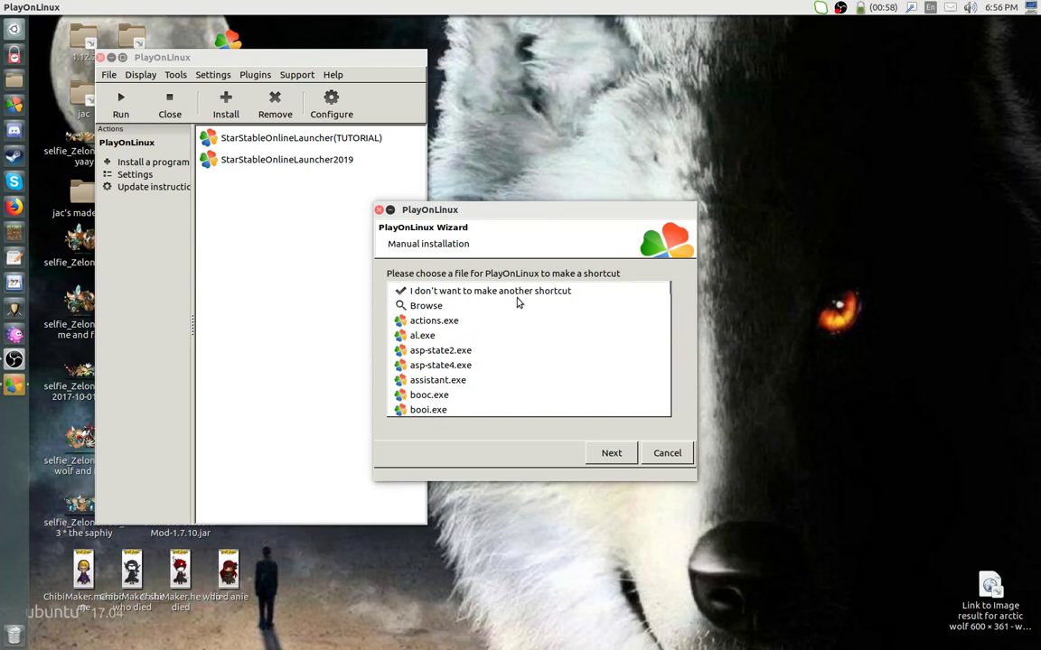
pyautogui.click(558, 295)
pyautogui.click(622, 452)
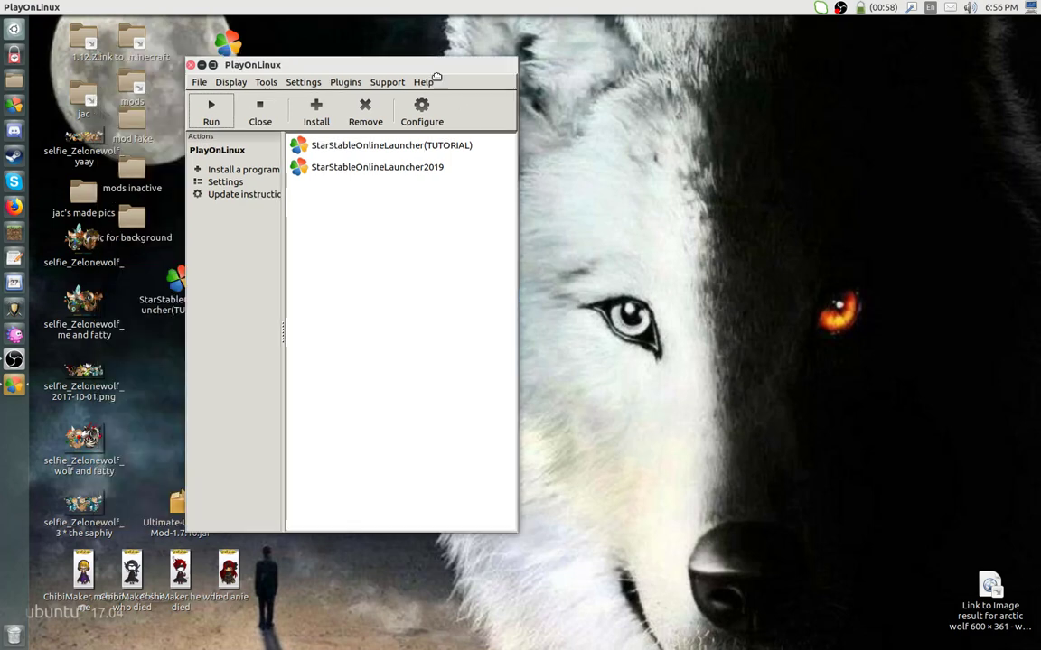
# - Run StarStableOnlineLauncher(TUTORIAL) and apply the launcher update, dismissing the error report and the main PlayOnLinux window
pyautogui.click(405, 170)
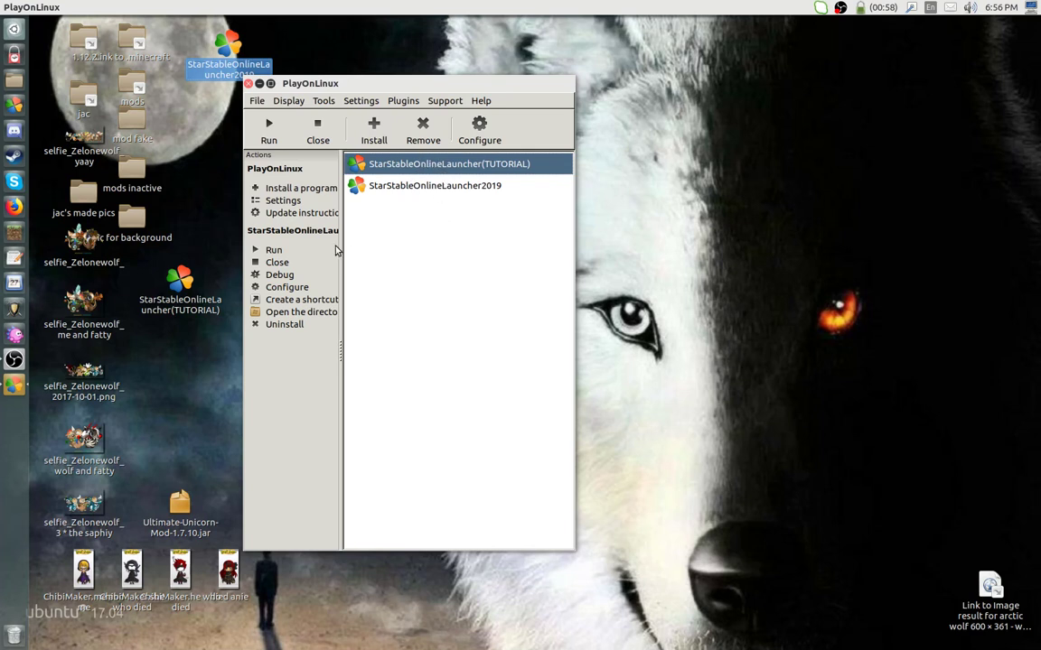
pyautogui.click(274, 250)
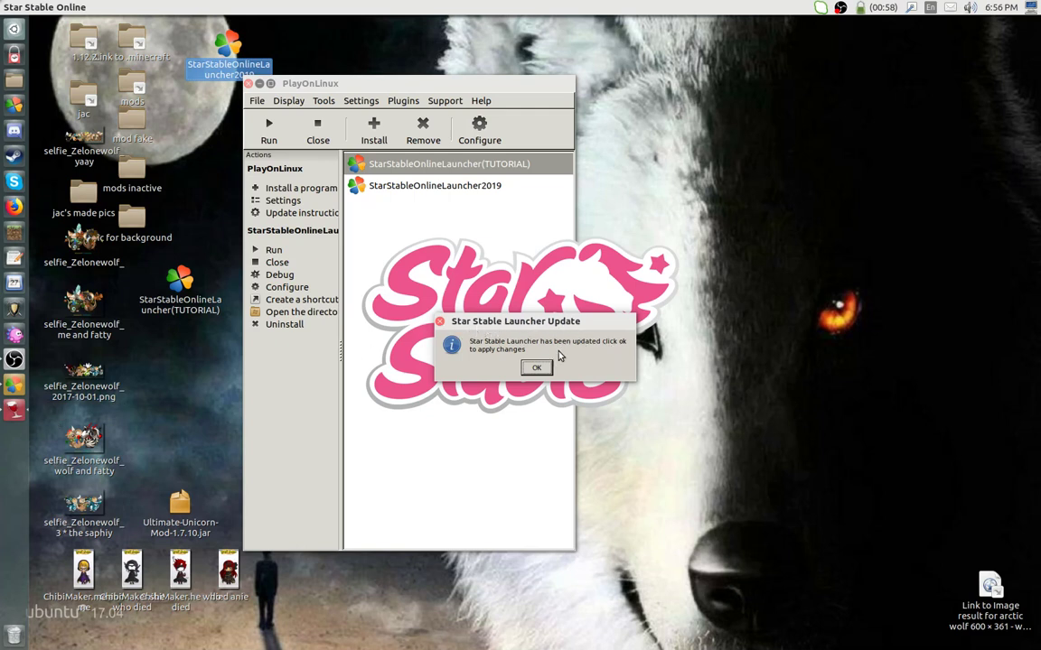
pyautogui.click(539, 369)
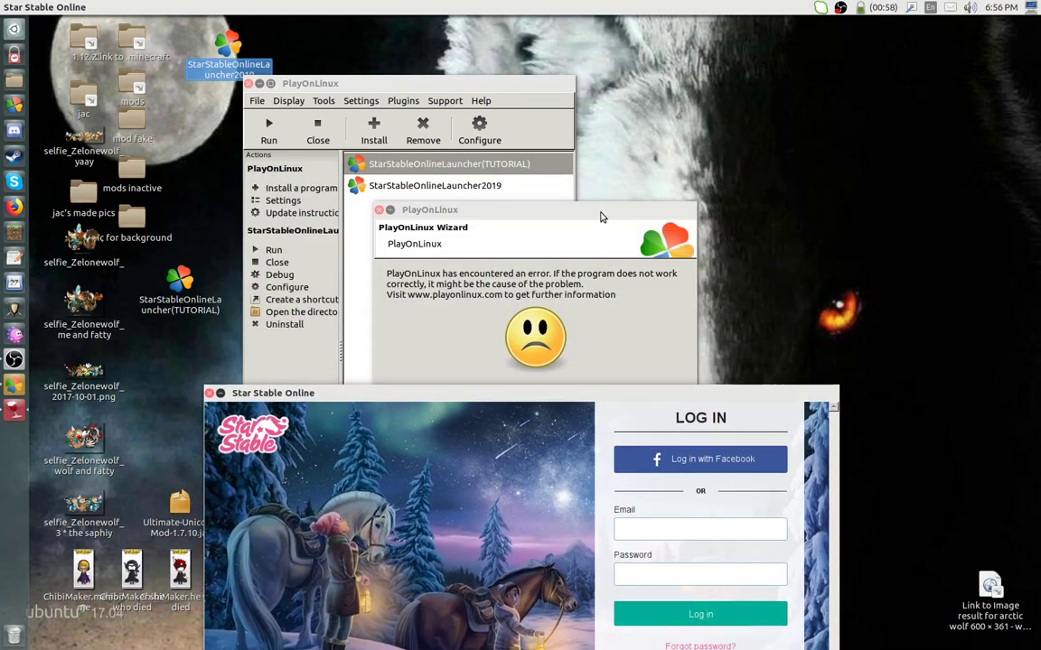
pyautogui.click(593, 213)
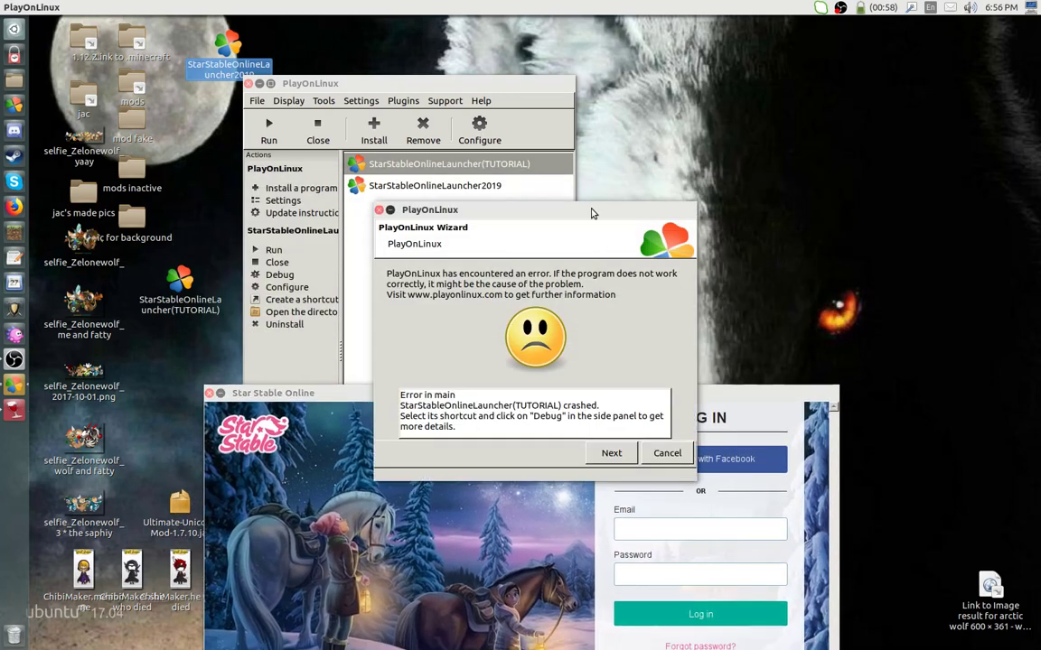
pyautogui.click(668, 454)
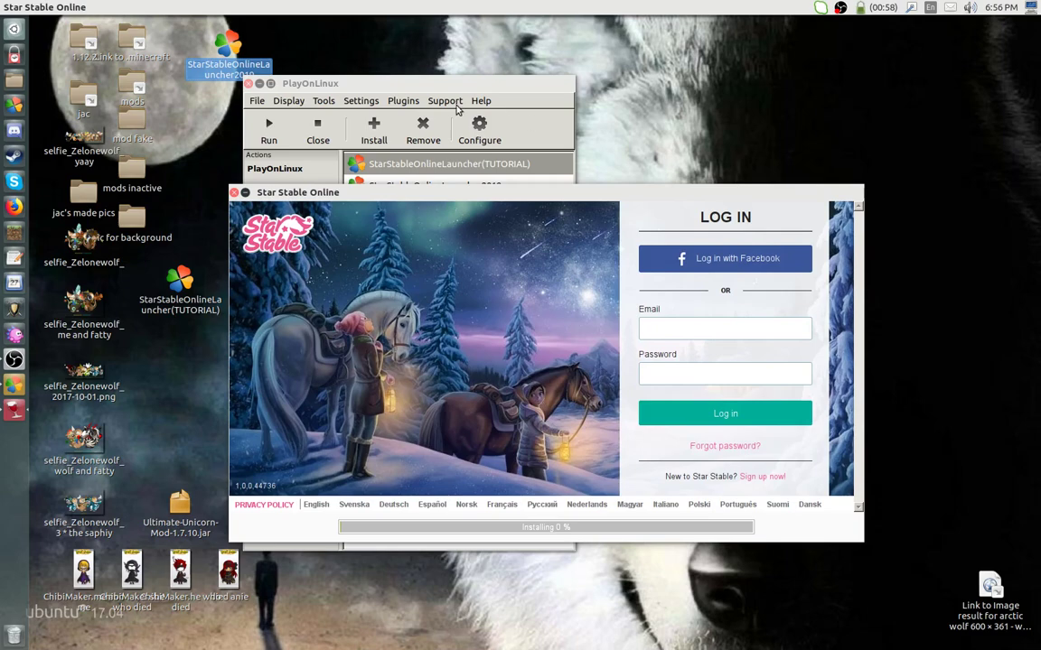
pyautogui.click(250, 83)
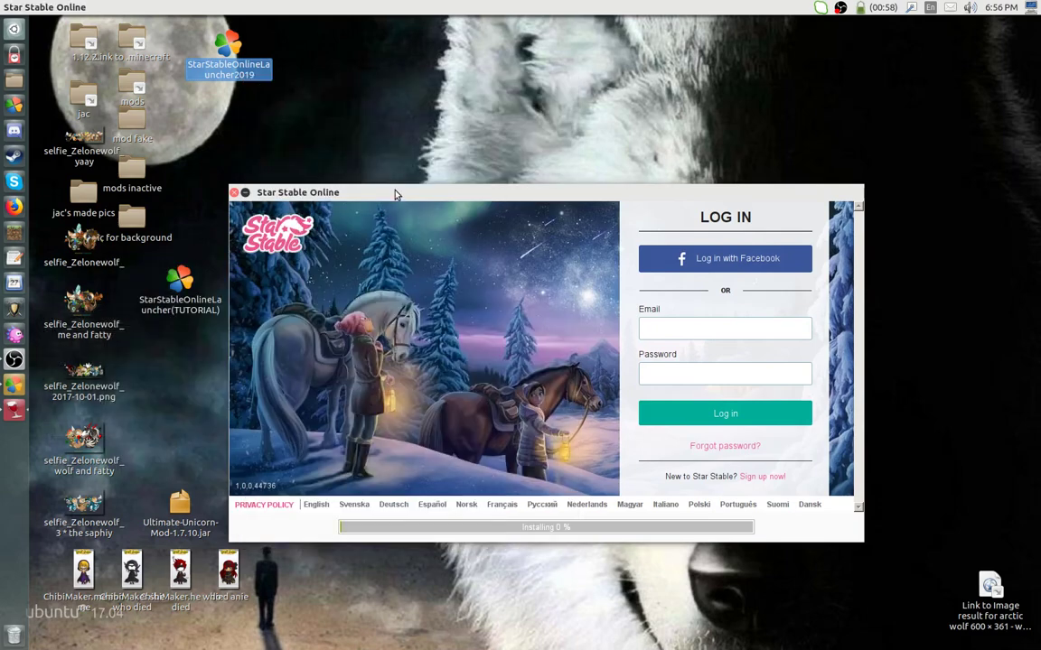
# - Try to log in to the Star Stable launcher with the account email and password
pyautogui.moveTo(388, 186); pyautogui.dragTo(323, 76)
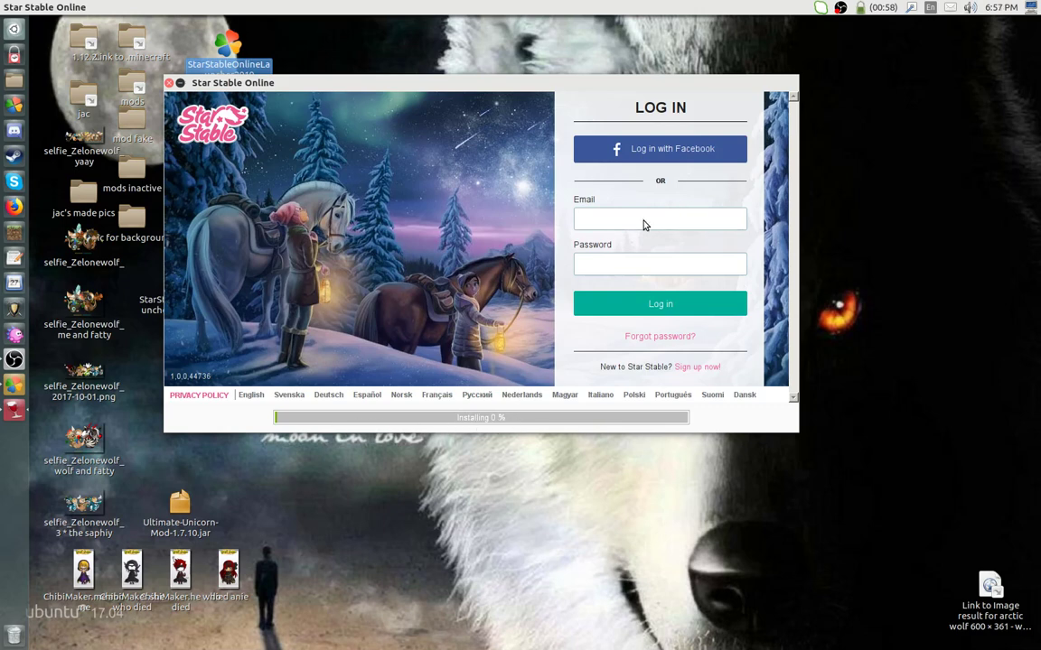
pyautogui.write('yourStarRiderAccountEmail@address.com')
pyautogui.click(635, 267)
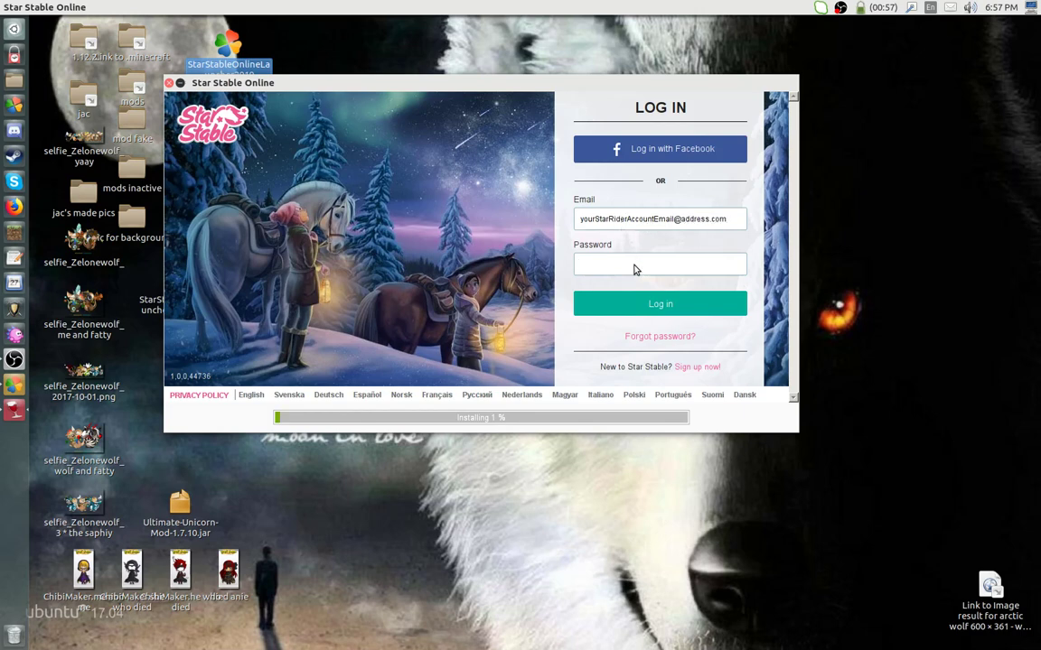
pyautogui.write('•••••••••')
pyautogui.click(650, 303)
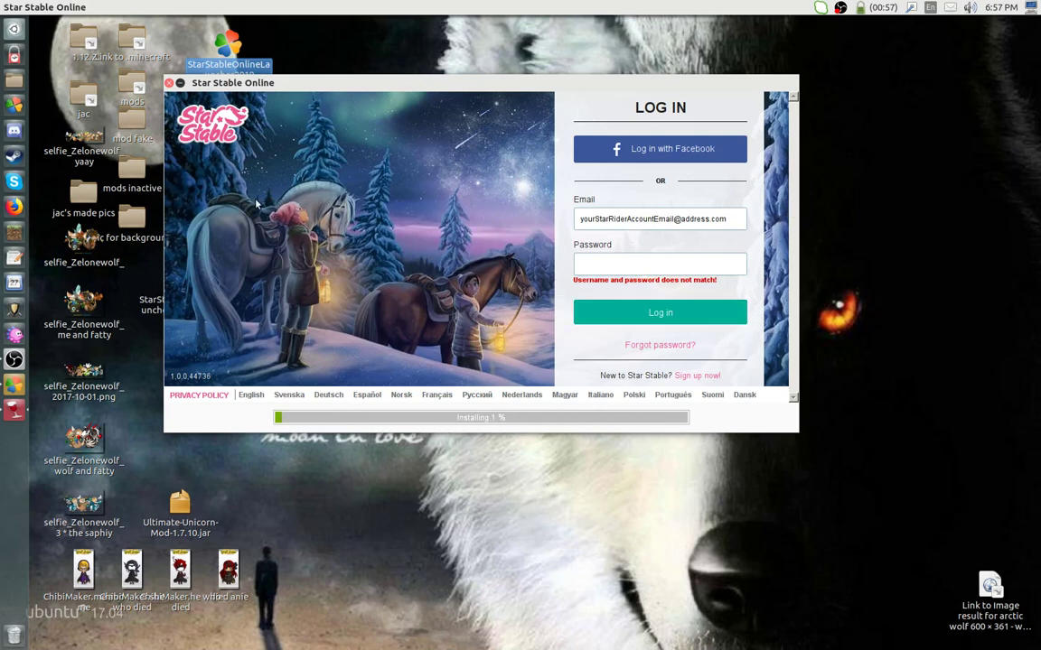
# - Close the Star Stable Online launcher and bring back the PlayOnLinux window
pyautogui.click(170, 82)
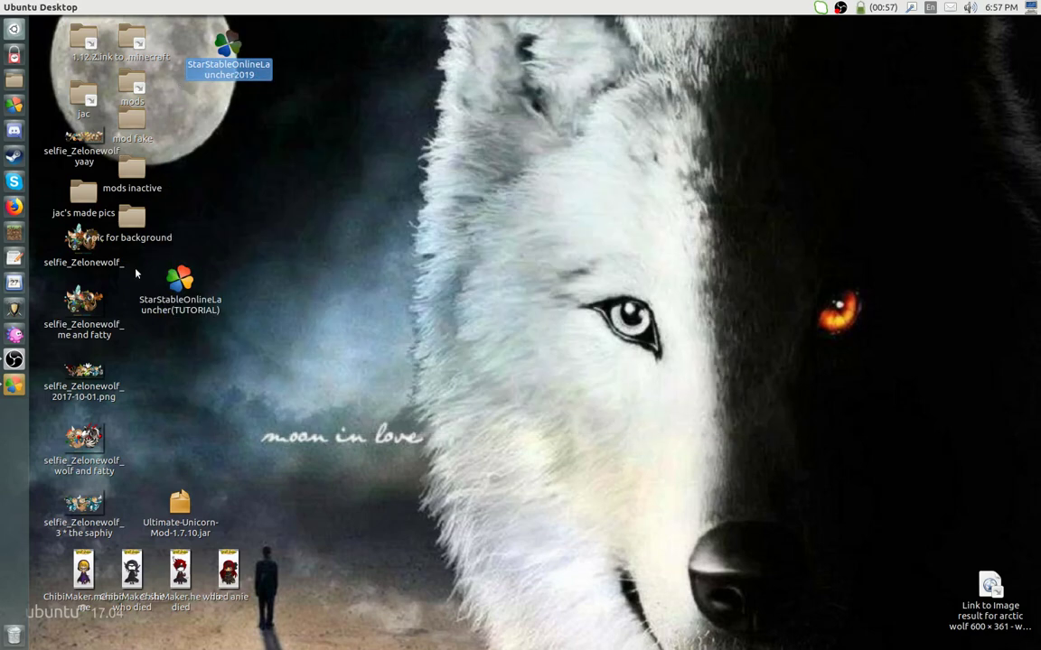
pyautogui.click(13, 387)
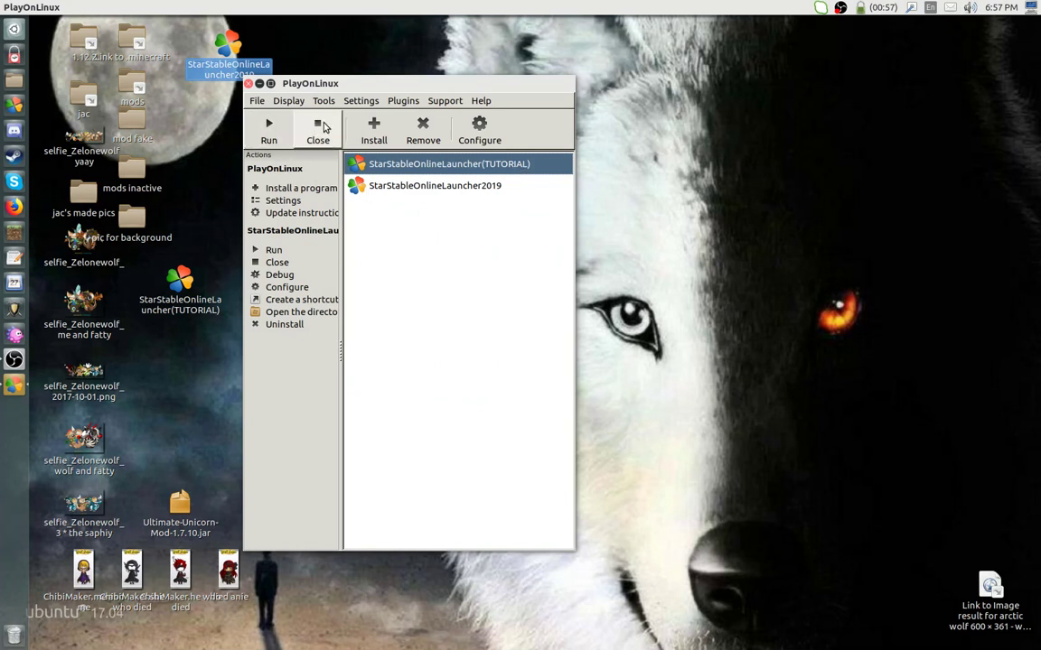
pyautogui.click(14, 360)
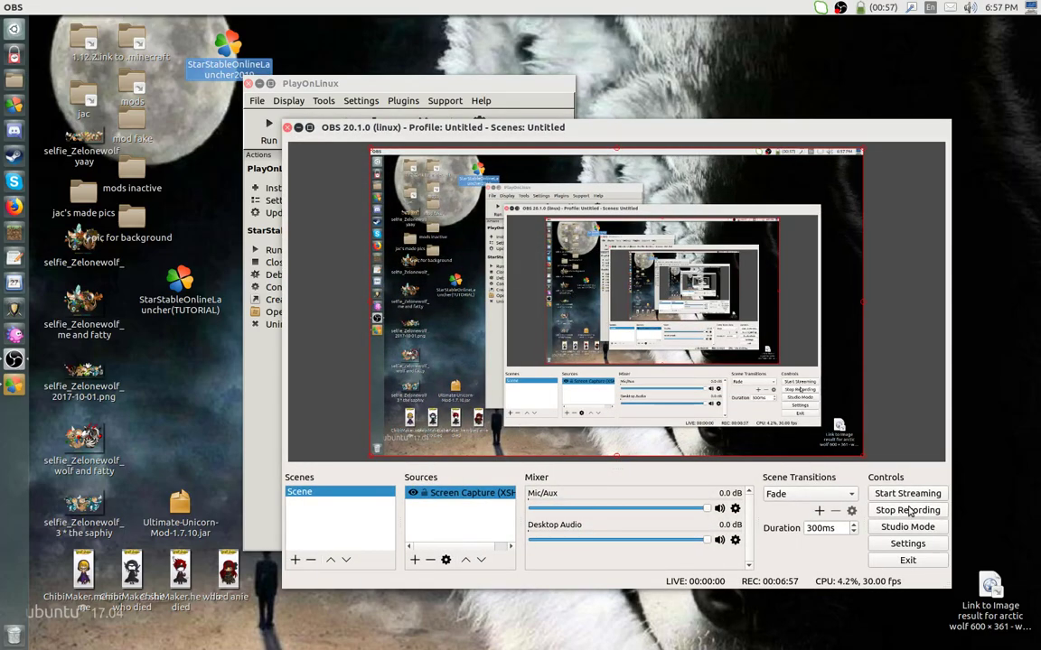